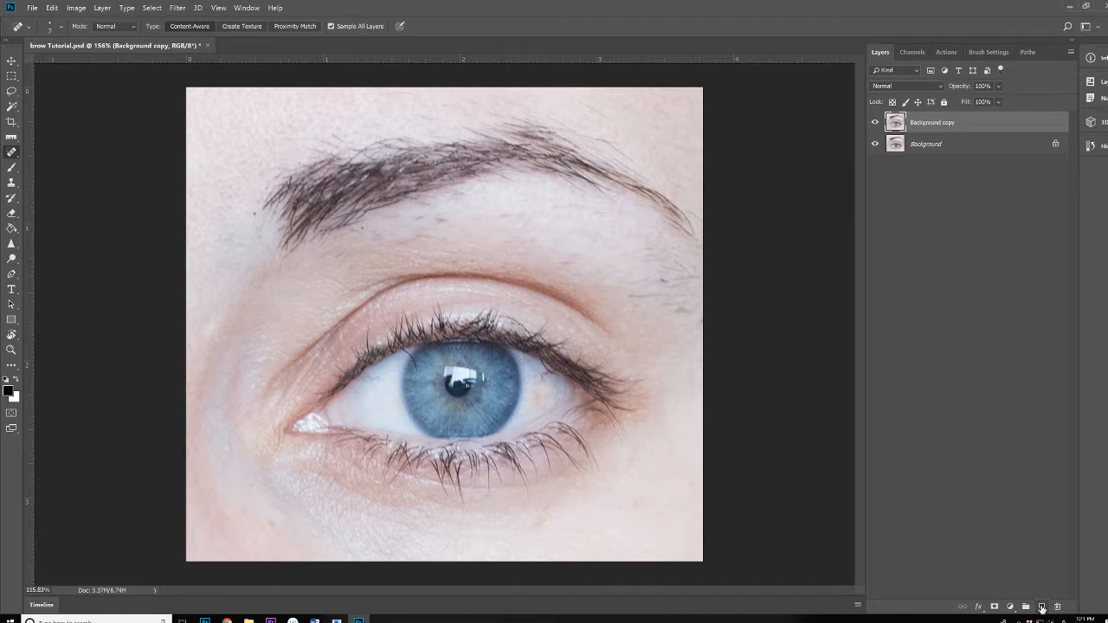
# Create a new layer above Background copy and name it 'Hair Removal'
pyautogui.click(1042, 607)
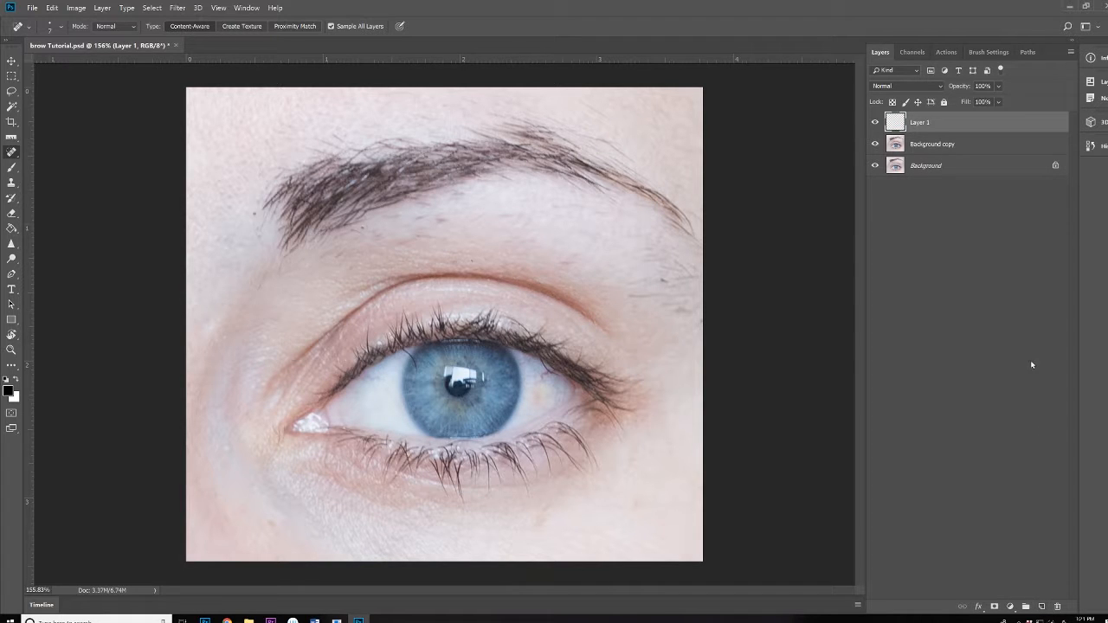
pyautogui.doubleClick(919, 127)
pyautogui.write('Hea')
pyautogui.press('Return')
# Spot-heal the small hairs under the brow, then undo the last two healing strokes
pyautogui.rightClick(11, 153)
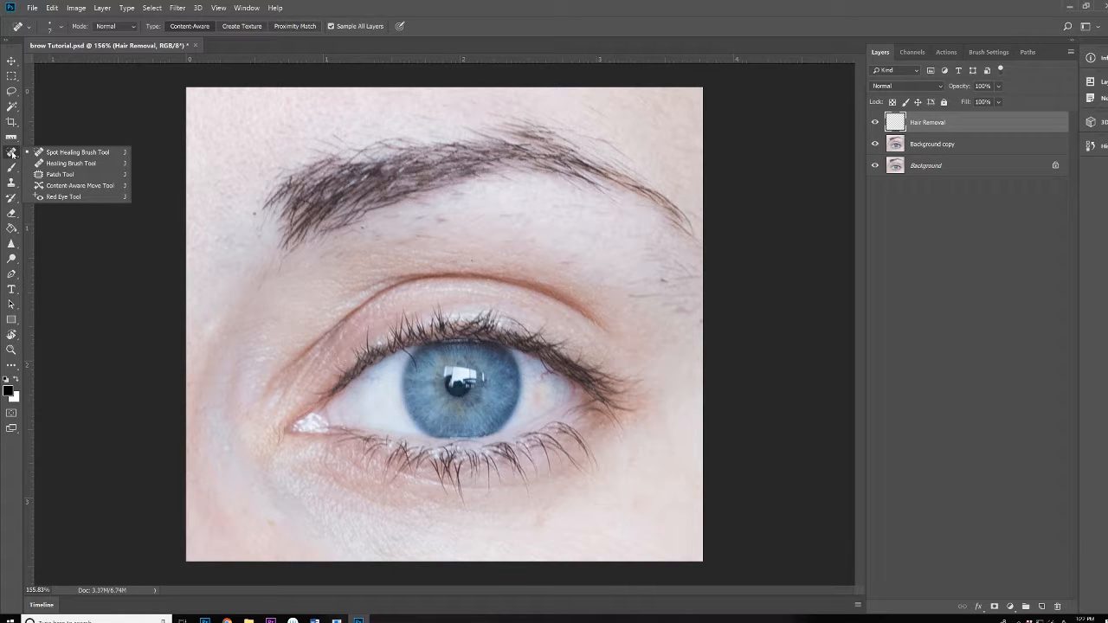
pyautogui.click(72, 154)
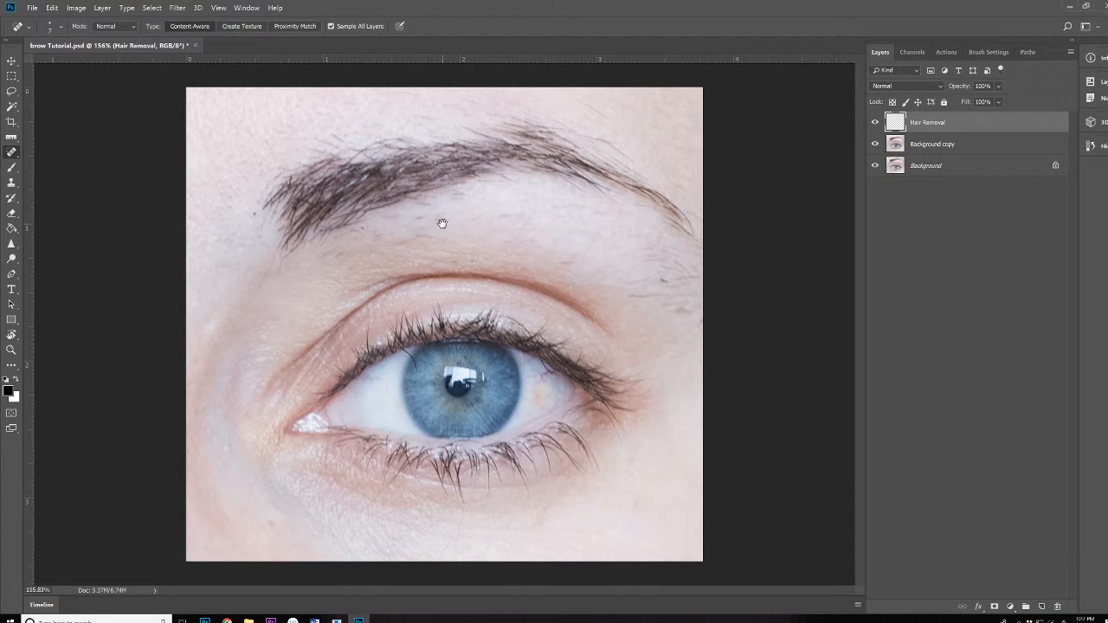
pyautogui.scroll(4, 441, 223)
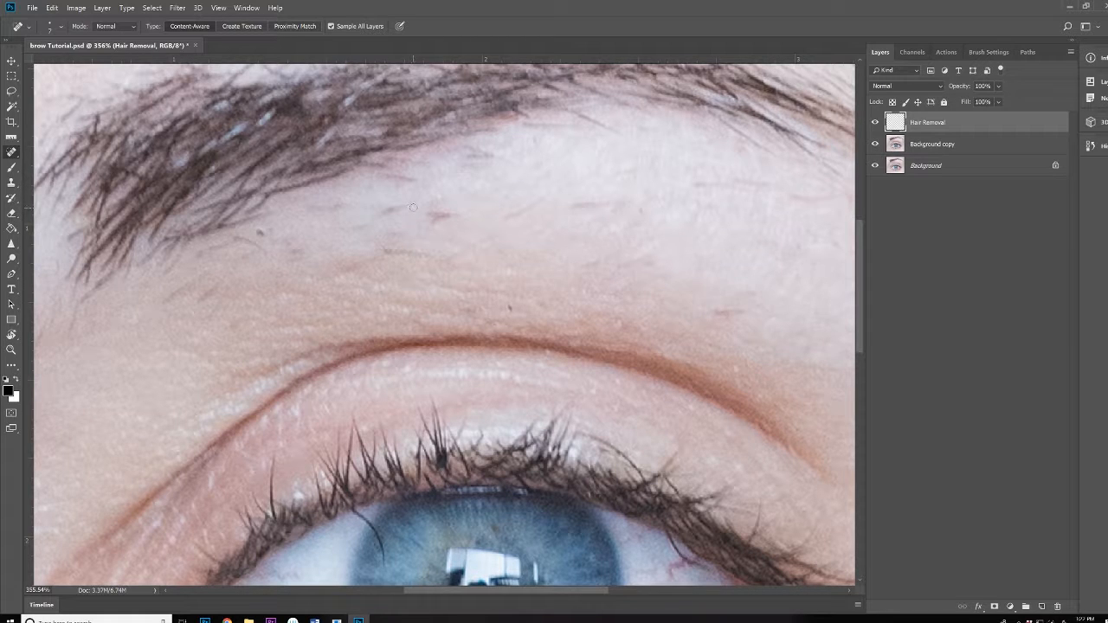
pyautogui.moveTo(414, 207)
pyautogui.mouseDown()
pyautogui.moveTo(377, 218)
pyautogui.moveTo(389, 215)
pyautogui.mouseUp()
pyautogui.moveTo(405, 219)
pyautogui.mouseDown()
pyautogui.moveTo(437, 220)
pyautogui.moveTo(426, 218)
pyautogui.mouseUp()
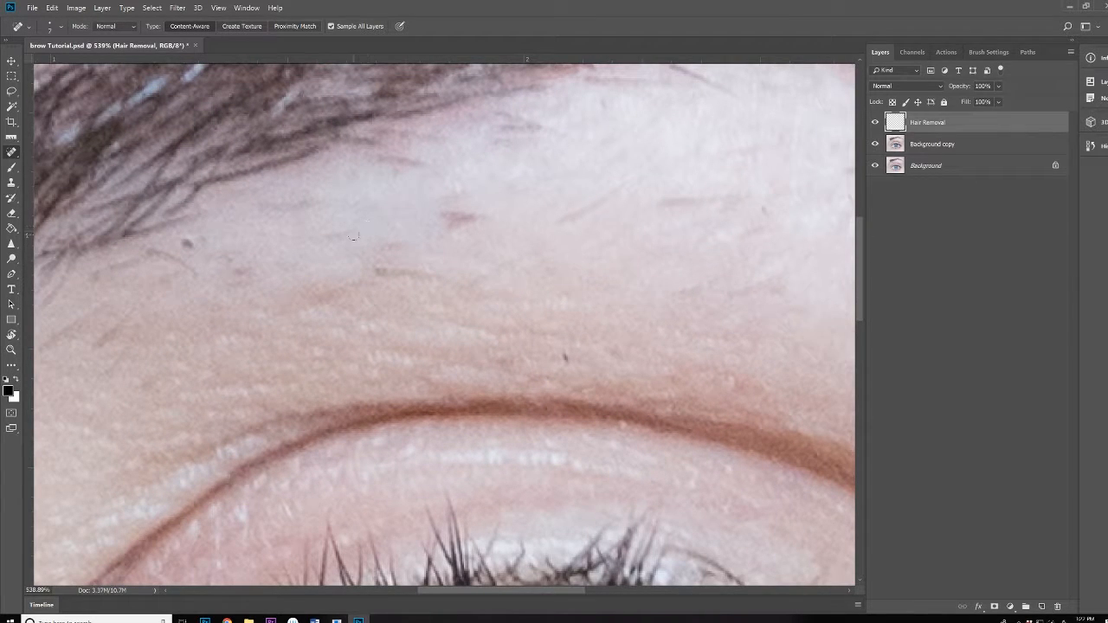
pyautogui.moveTo(354, 235); pyautogui.dragTo(323, 243)
pyautogui.moveTo(444, 208)
pyautogui.mouseDown()
pyautogui.moveTo(476, 218)
pyautogui.moveTo(465, 221)
pyautogui.mouseUp()
pyautogui.hotkey('ctrl', 'alt', 'z')
pyautogui.hotkey('ctrl', 'alt', 'z')
pyautogui.hotkey('ctrl', 'alt', 'z')
pyautogui.hotkey('ctrl', 'alt', 'z')
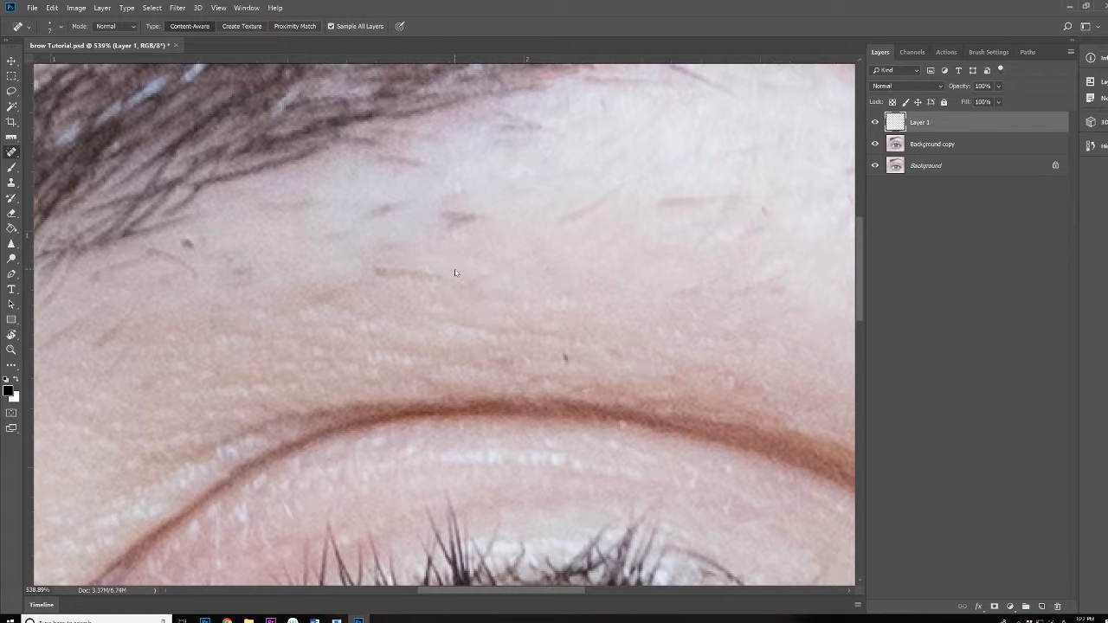
pyautogui.scroll(-5, 384, 191)
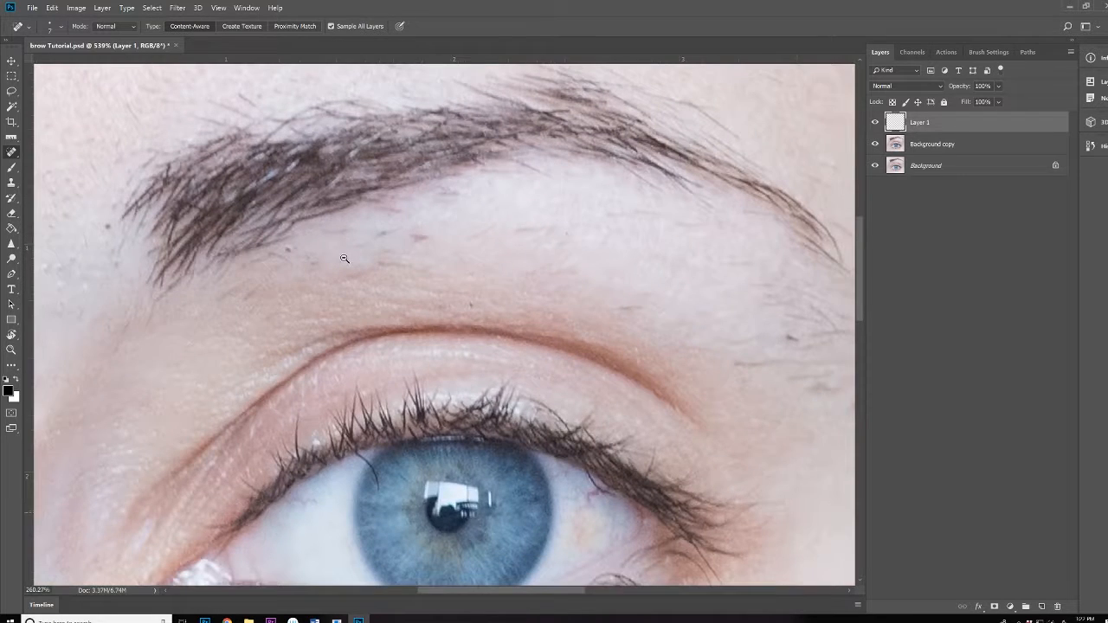
# Switch to the Healing Brush Tool and bring the skin under the brow into view
pyautogui.rightClick(12, 155)
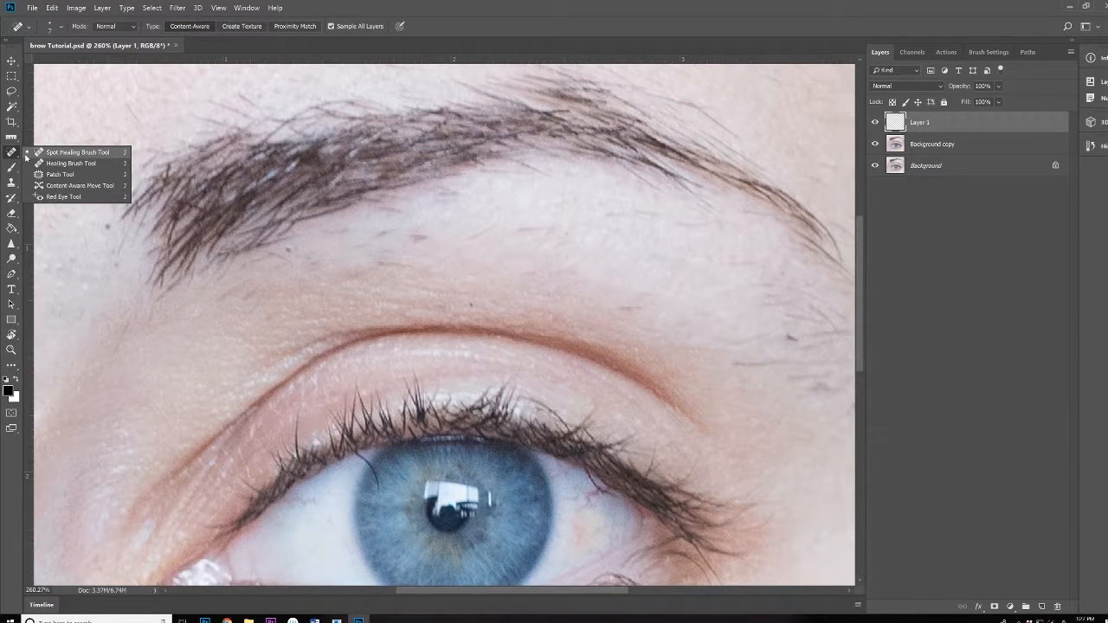
pyautogui.click(78, 164)
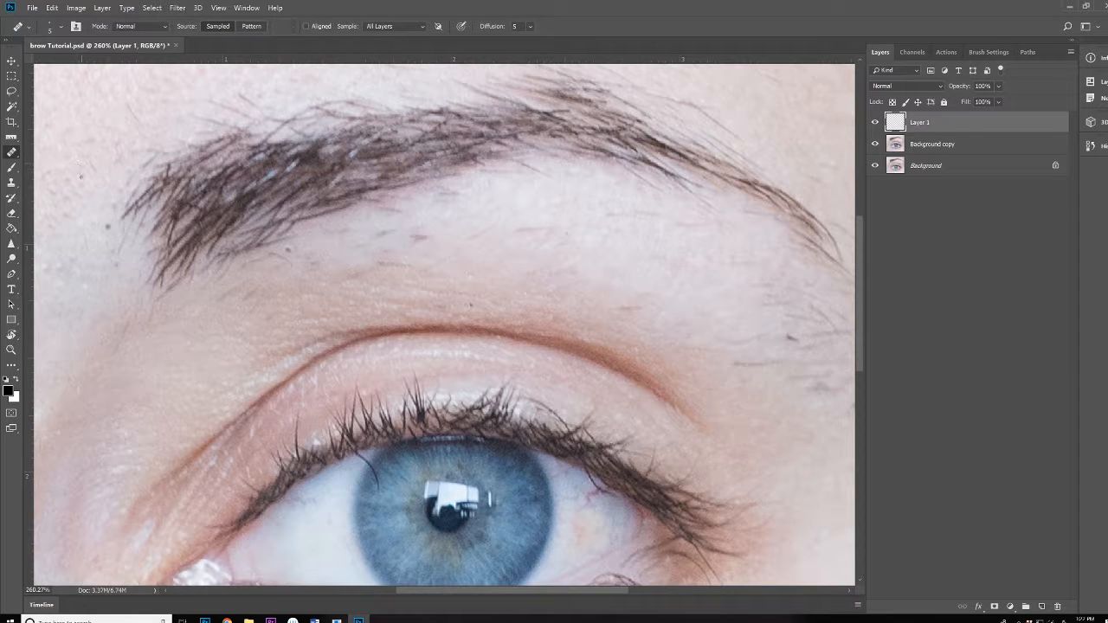
pyautogui.rightClick(15, 155)
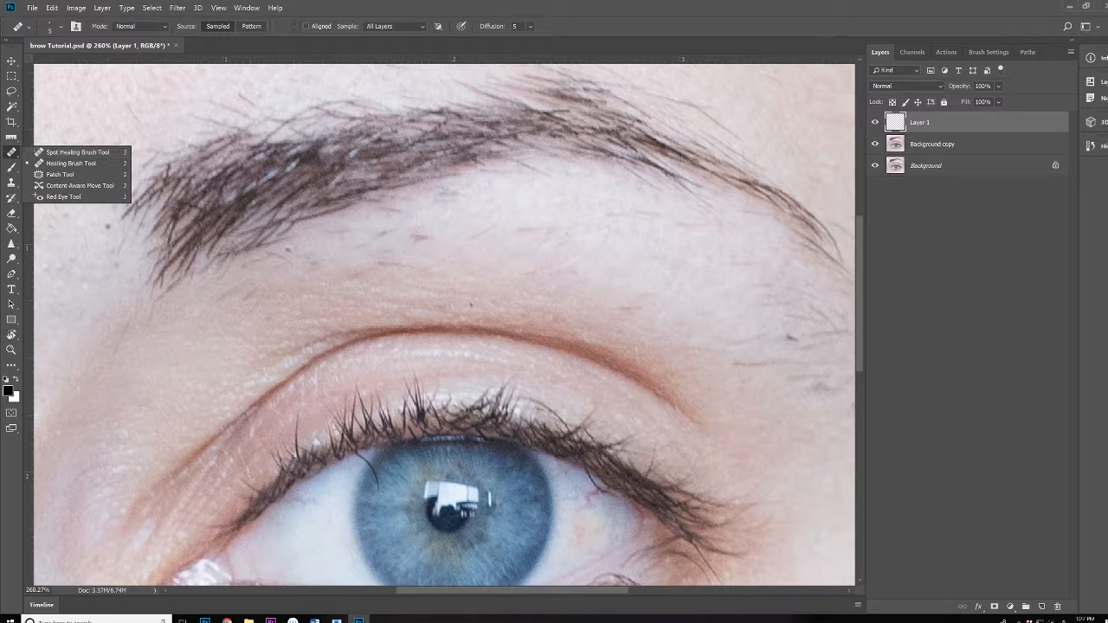
pyautogui.click(465, 206)
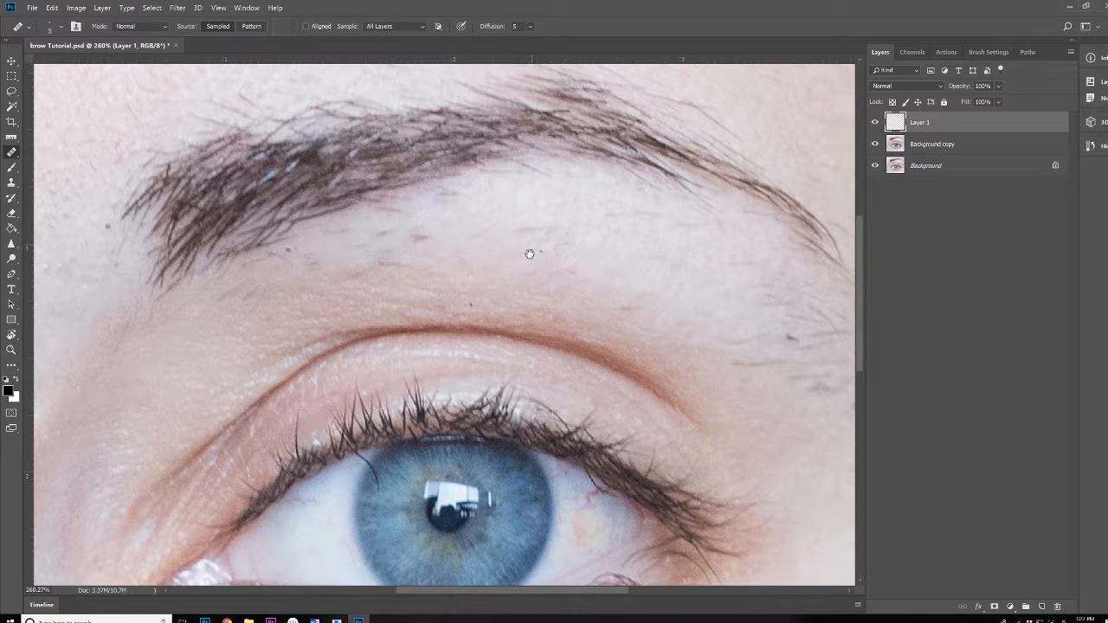
pyautogui.scroll(5, 529, 252)
pyautogui.moveTo(563, 252)
pyautogui.mouseDown()
pyautogui.moveTo(607, 285)
pyautogui.moveTo(571, 307)
pyautogui.mouseUp()
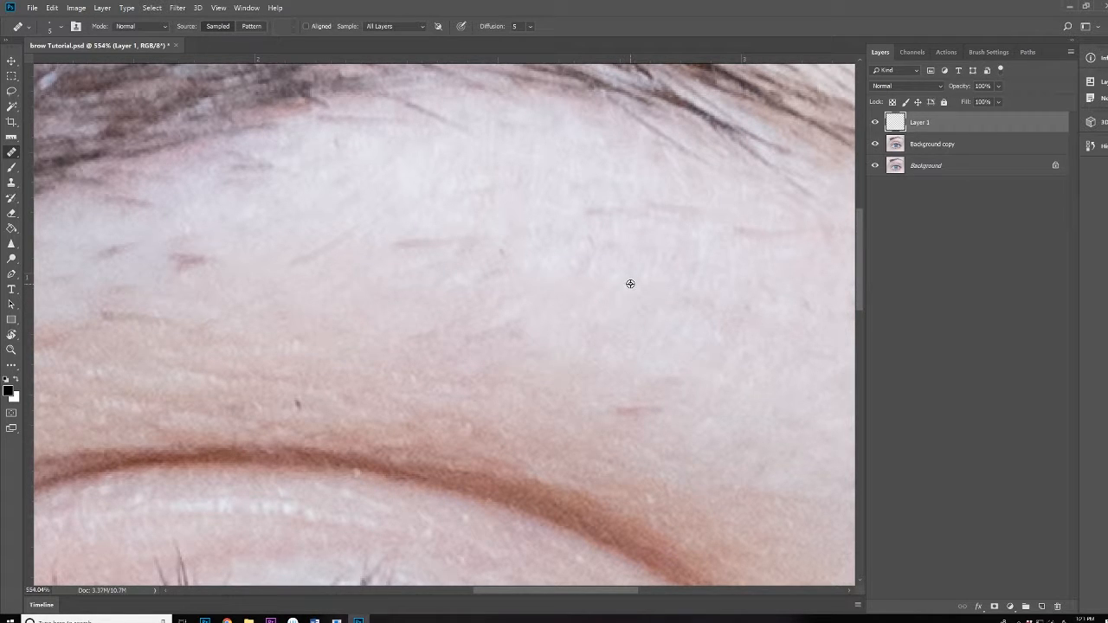
pyautogui.scroll(-5, 639, 297)
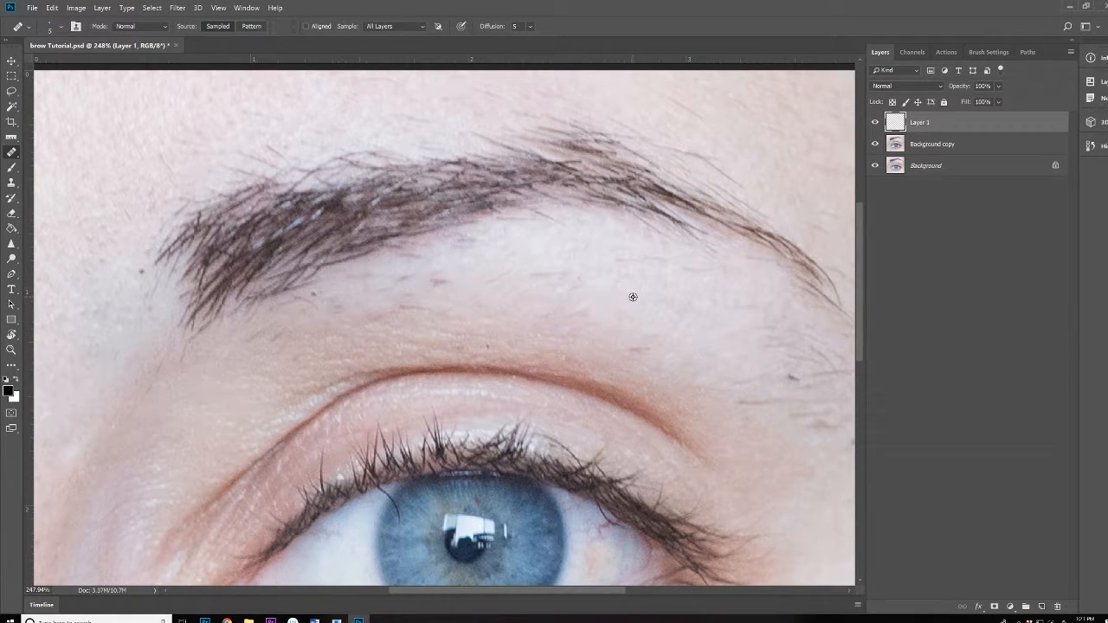
pyautogui.scroll(4, 574, 274)
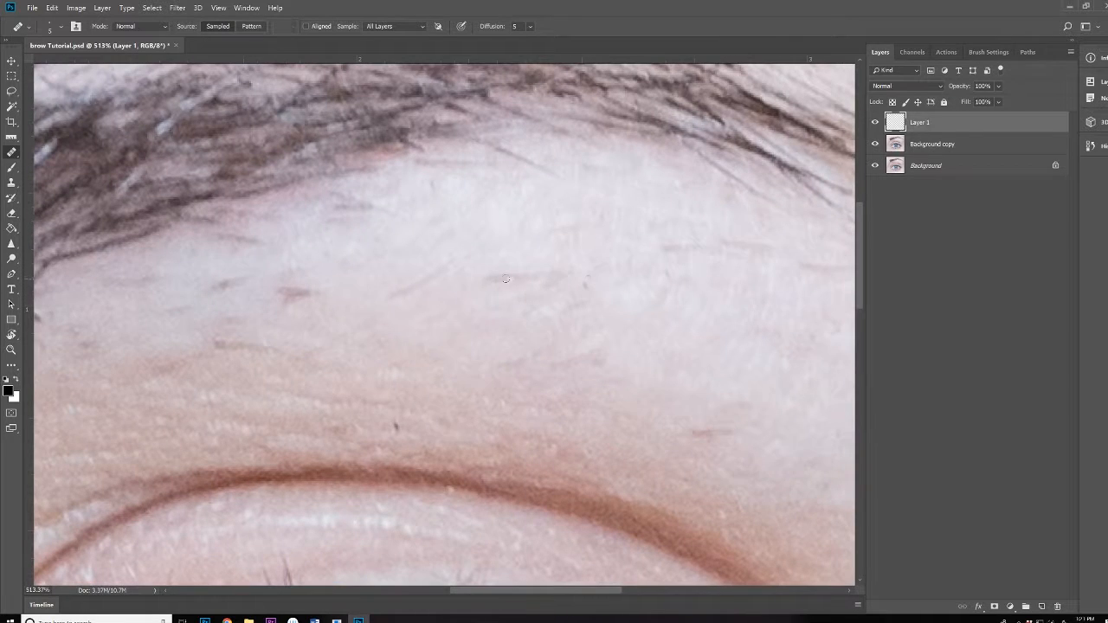
# Heal the two forehead hairs and the small dark spot with sampled clean skin
pyautogui.moveTo(484, 280); pyautogui.dragTo(586, 291)
pyautogui.moveTo(586, 290)
pyautogui.mouseDown()
pyautogui.moveTo(572, 307)
pyautogui.moveTo(585, 303)
pyautogui.mouseUp()
pyautogui.moveTo(669, 246)
pyautogui.mouseDown()
pyautogui.moveTo(717, 255)
pyautogui.moveTo(719, 239)
pyautogui.moveTo(757, 251)
pyautogui.mouseUp()
pyautogui.scroll(-3, 454, 409)
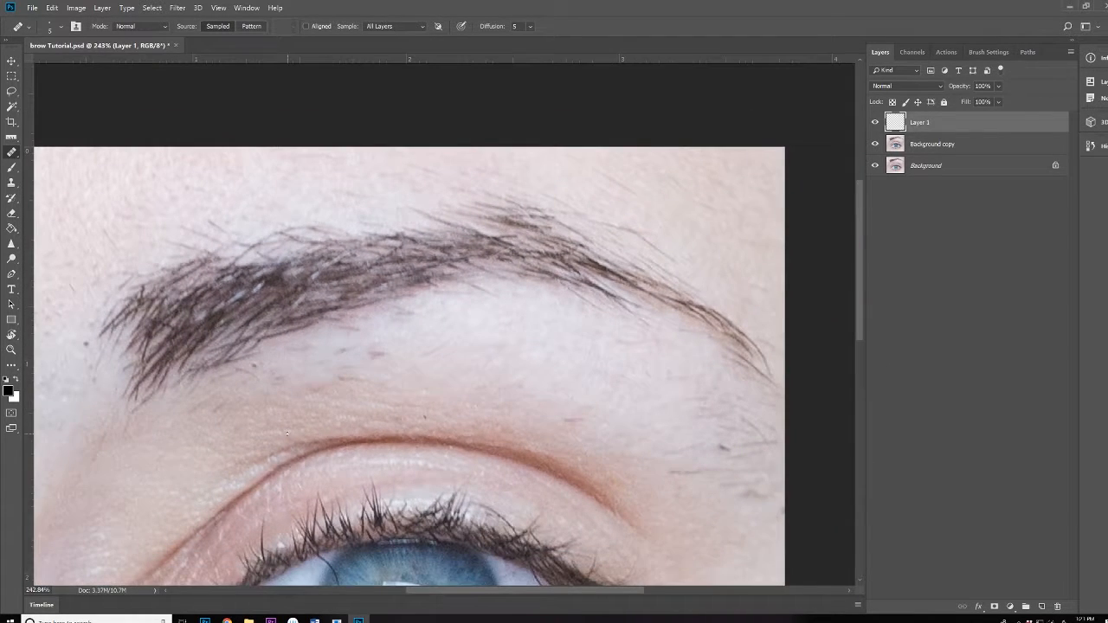
pyautogui.click(501, 323)
# Undo one edit, select the Clone Stamp tool, and sample clean skin as the source
pyautogui.hotkey('ctrl', 'alt', 'z')
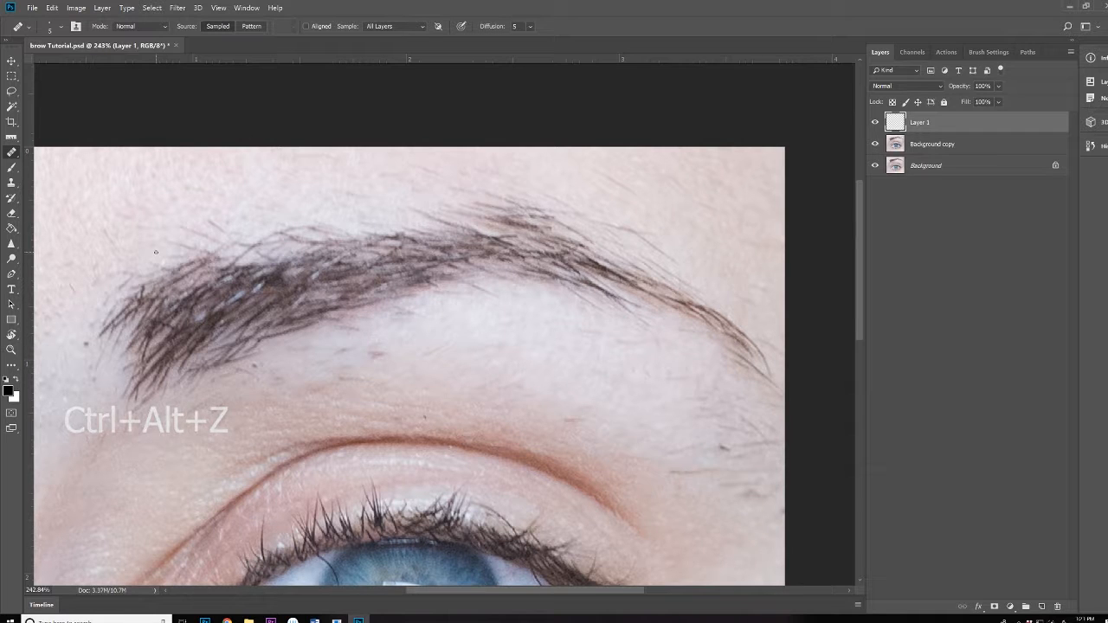
pyautogui.click(11, 183)
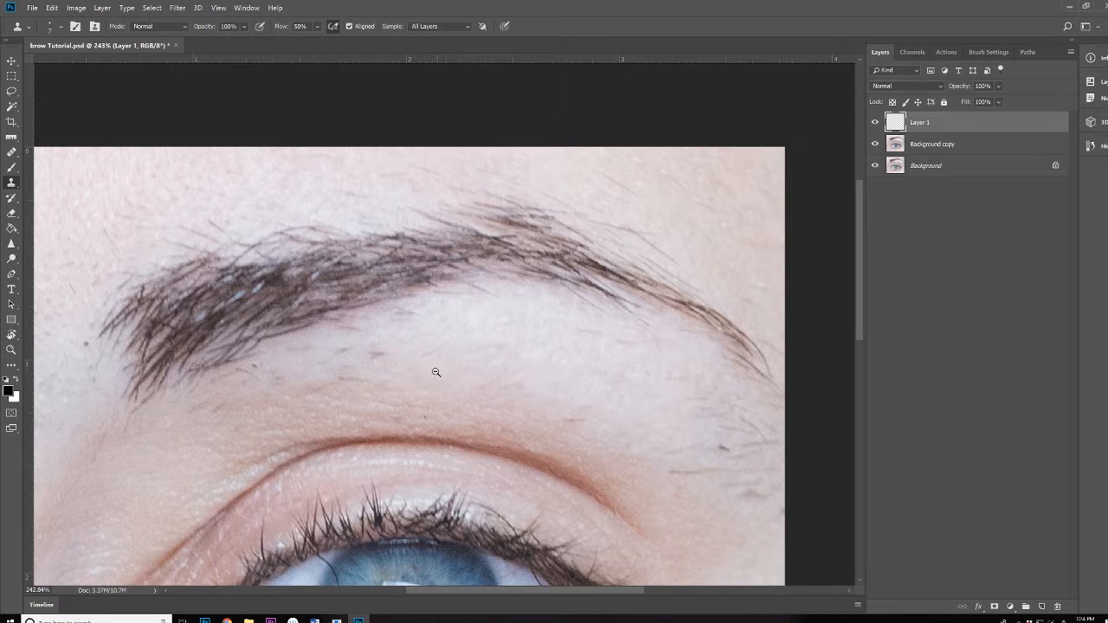
pyautogui.scroll(4, 442, 359)
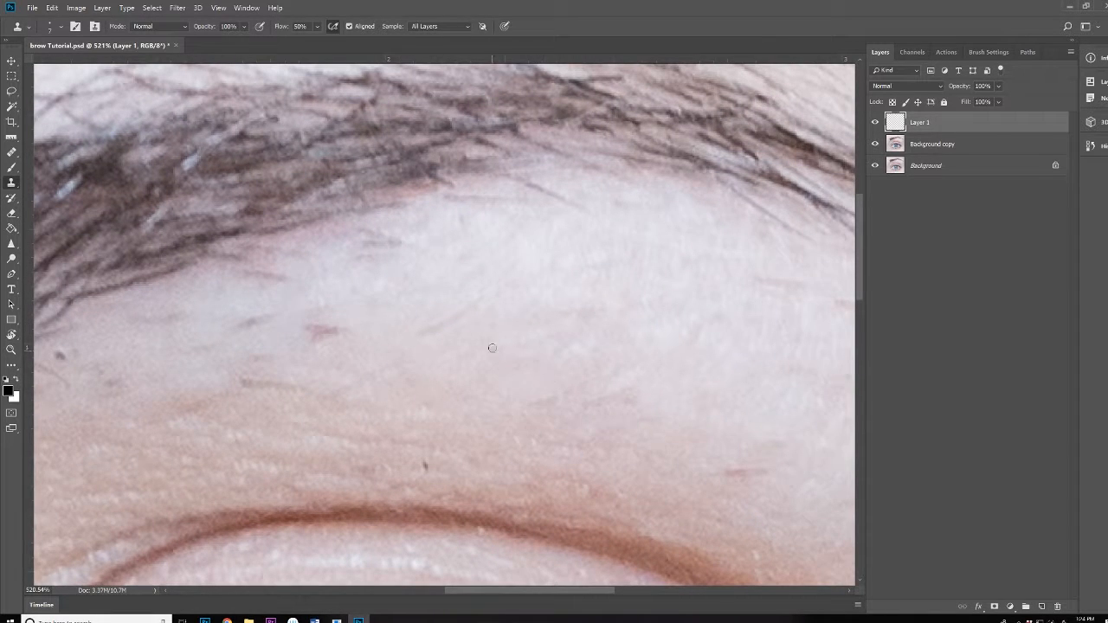
pyautogui.keyDown('alt'); pyautogui.click(429, 358); pyautogui.keyUp('alt')
pyautogui.scroll(-3, 539, 323)
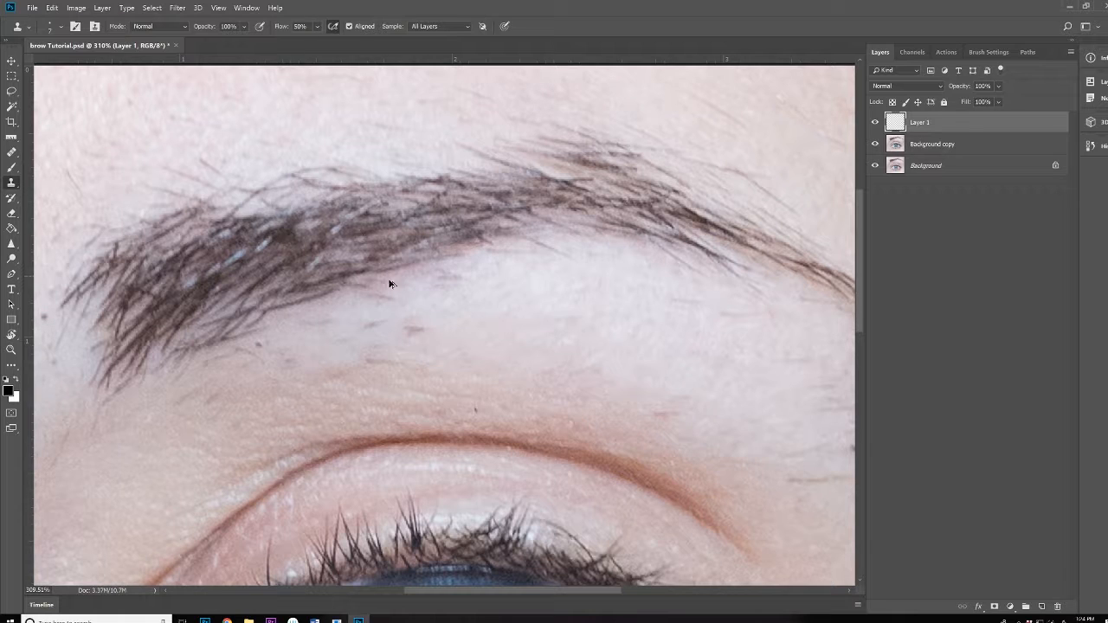
pyautogui.moveTo(389, 282); pyautogui.dragTo(387, 289)
# Clone over the reddish stray hair, the dark remnant and hair marks below the brow
pyautogui.moveTo(434, 341); pyautogui.dragTo(495, 341)
pyautogui.keyDown('alt'); pyautogui.click(418, 311); pyautogui.keyUp('alt')
pyautogui.moveTo(404, 317)
pyautogui.mouseDown()
pyautogui.moveTo(369, 314)
pyautogui.moveTo(371, 326)
pyautogui.mouseUp()
pyautogui.keyDown('alt'); pyautogui.click(397, 306); pyautogui.keyUp('alt')
pyautogui.moveTo(271, 334); pyautogui.dragTo(293, 333)
pyautogui.keyDown('alt'); pyautogui.click(502, 295); pyautogui.keyUp('alt')
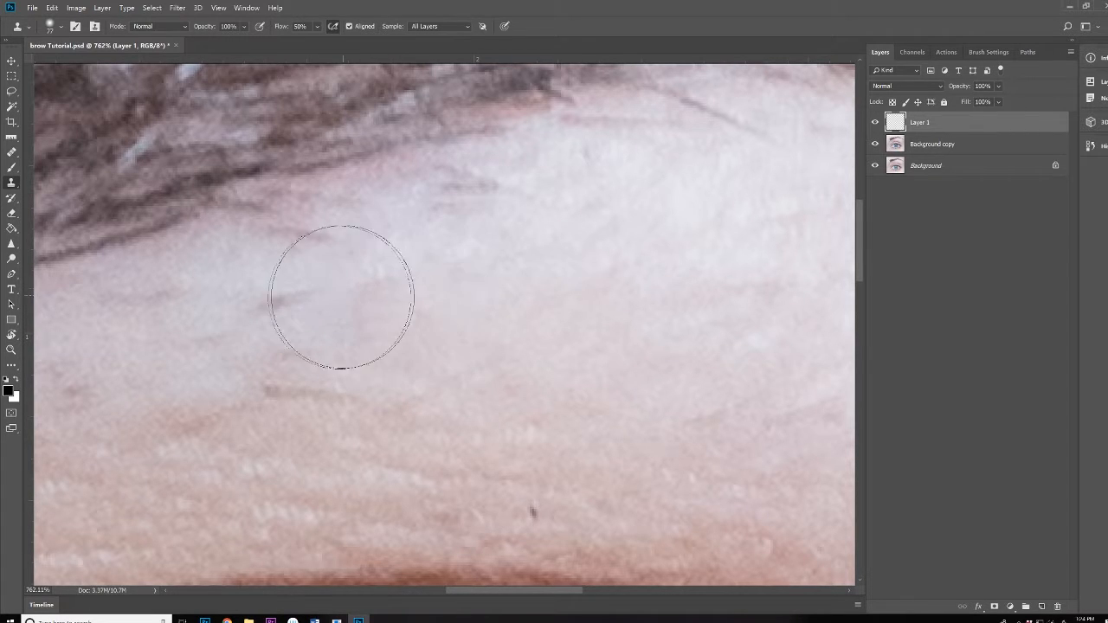
pyautogui.moveTo(342, 297)
pyautogui.mouseDown()
pyautogui.moveTo(383, 272)
pyautogui.moveTo(442, 286)
pyautogui.mouseUp()
# With a smaller clone brush, cover the reddish skin line below the brow
pyautogui.moveTo(539, 299); pyautogui.dragTo(442, 317)
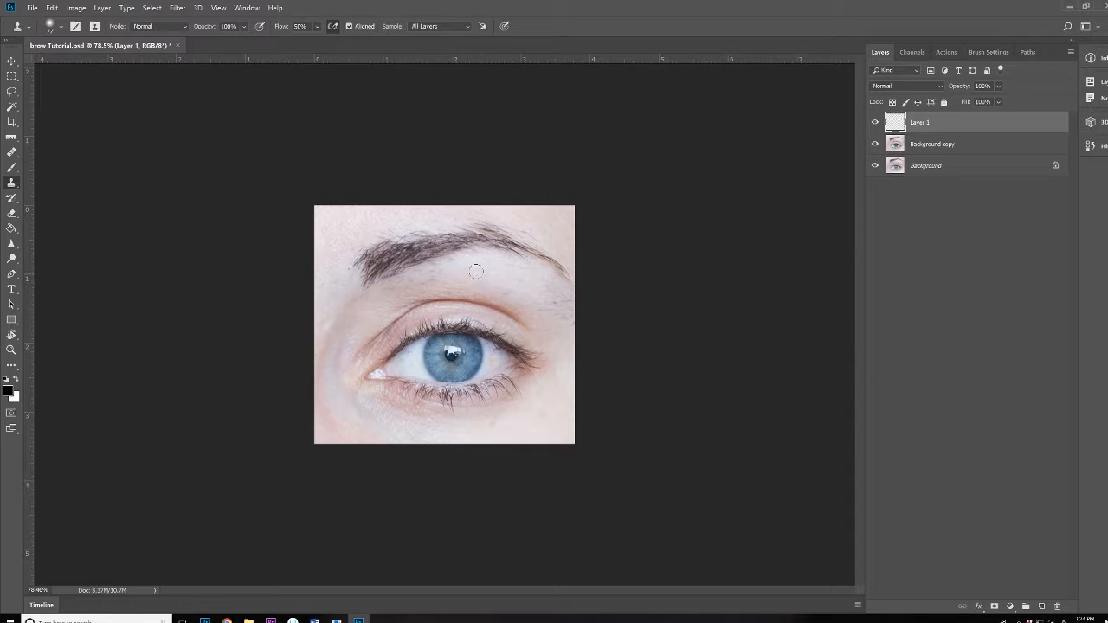
pyautogui.moveTo(460, 281); pyautogui.dragTo(544, 289)
pyautogui.moveTo(367, 277)
pyautogui.mouseDown()
pyautogui.moveTo(292, 284)
pyautogui.moveTo(304, 261)
pyautogui.moveTo(332, 259)
pyautogui.mouseUp()
pyautogui.keyDown('alt'); pyautogui.click(289, 275); pyautogui.keyUp('alt')
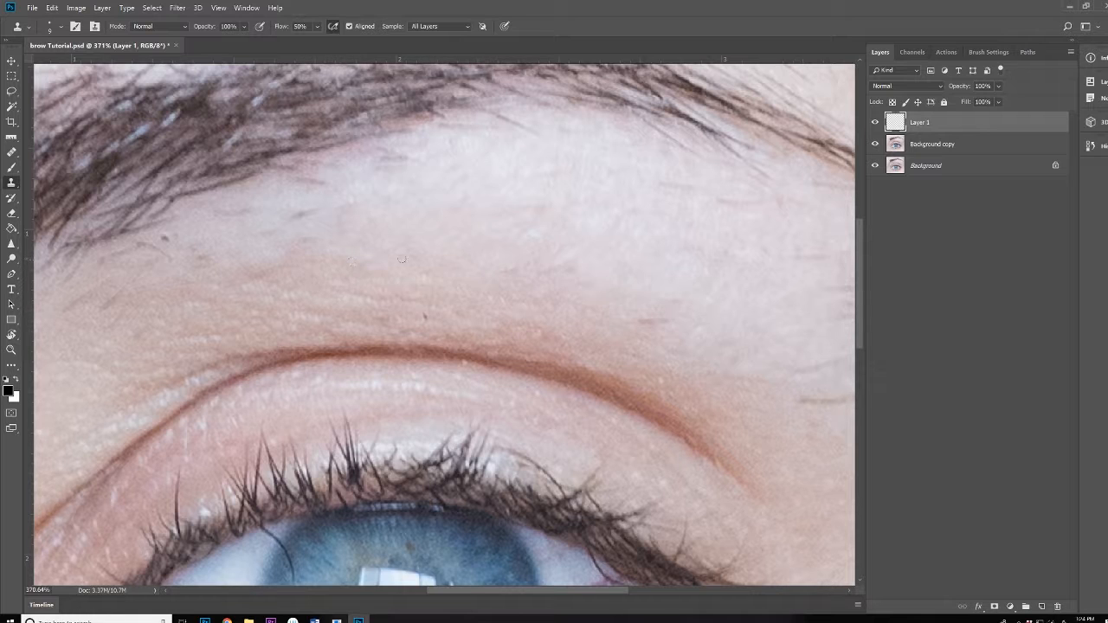
pyautogui.keyDown('alt'); pyautogui.click(539, 247); pyautogui.keyUp('alt')
pyautogui.moveTo(537, 258); pyautogui.dragTo(506, 272)
pyautogui.keyDown('alt'); pyautogui.click(537, 165); pyautogui.keyUp('alt')
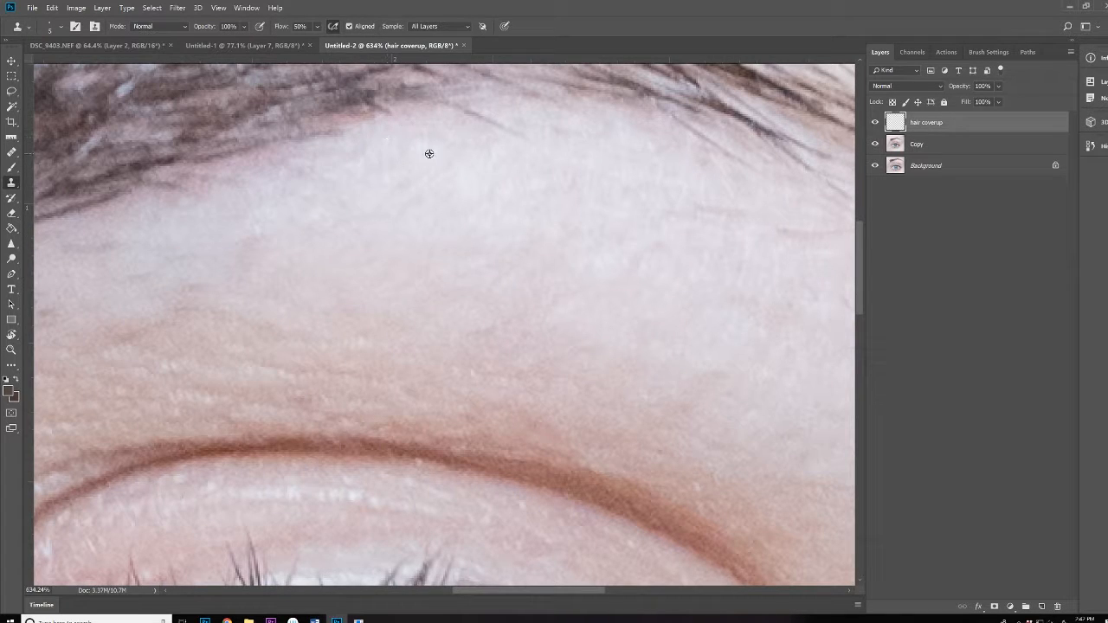
# Clone away the stray hairs and lines near the brow tail
pyautogui.moveTo(428, 168); pyautogui.dragTo(211, 206)
pyautogui.keyDown('alt'); pyautogui.click(303, 198); pyautogui.keyUp('alt')
pyautogui.moveTo(281, 164); pyautogui.dragTo(250, 154)
pyautogui.moveTo(480, 248); pyautogui.dragTo(495, 249)
pyautogui.moveTo(561, 268); pyautogui.dragTo(582, 271)
pyautogui.keyDown('alt'); pyautogui.click(671, 314); pyautogui.keyUp('alt')
pyautogui.moveTo(486, 203); pyautogui.dragTo(358, 166)
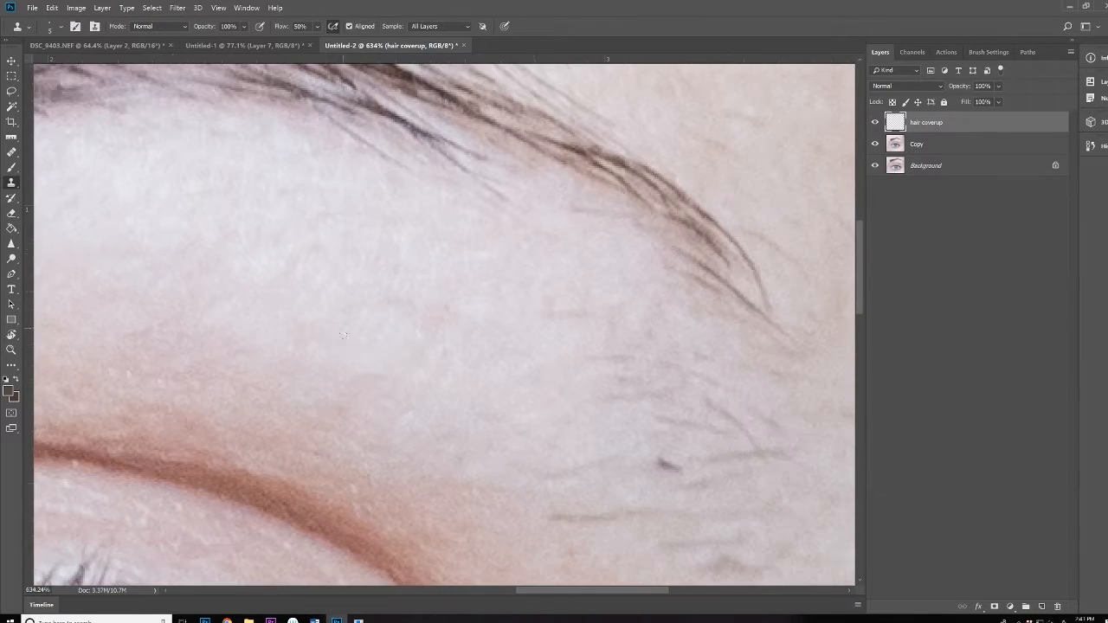
pyautogui.moveTo(358, 380); pyautogui.dragTo(380, 380)
# With a slightly larger clone brush, clone out the fine hairs beyond the brow tail
pyautogui.press(']')
pyautogui.press(']')
pyautogui.press(']')
pyautogui.moveTo(582, 309); pyautogui.dragTo(409, 162)
pyautogui.keyDown('alt'); pyautogui.click(427, 312); pyautogui.keyUp('alt')
pyautogui.moveTo(449, 228); pyautogui.dragTo(535, 271)
pyautogui.moveTo(480, 312); pyautogui.dragTo(506, 320)
pyautogui.moveTo(531, 311); pyautogui.dragTo(561, 305)
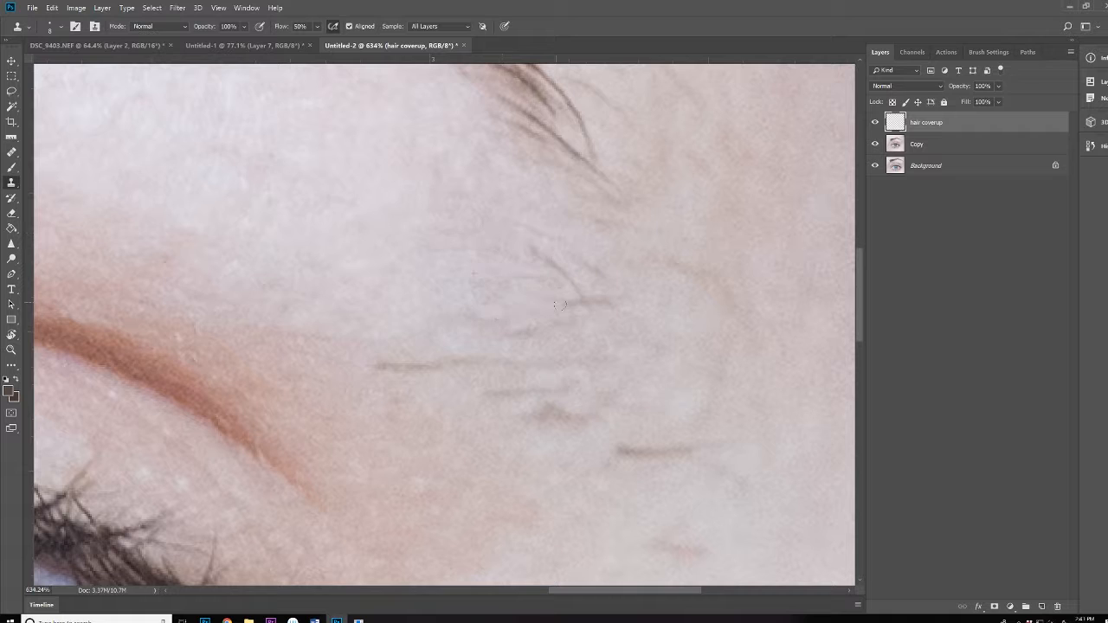
pyautogui.moveTo(534, 251); pyautogui.dragTo(575, 291)
pyautogui.moveTo(572, 304); pyautogui.dragTo(604, 299)
pyautogui.keyDown('alt'); pyautogui.click(475, 376); pyautogui.keyUp('alt')
pyautogui.moveTo(379, 367)
pyautogui.mouseDown()
pyautogui.moveTo(452, 364)
pyautogui.moveTo(561, 391)
pyautogui.mouseUp()
pyautogui.keyDown('alt'); pyautogui.click(621, 472); pyautogui.keyUp('alt')
pyautogui.press(']')
pyautogui.moveTo(620, 452); pyautogui.dragTo(694, 450)
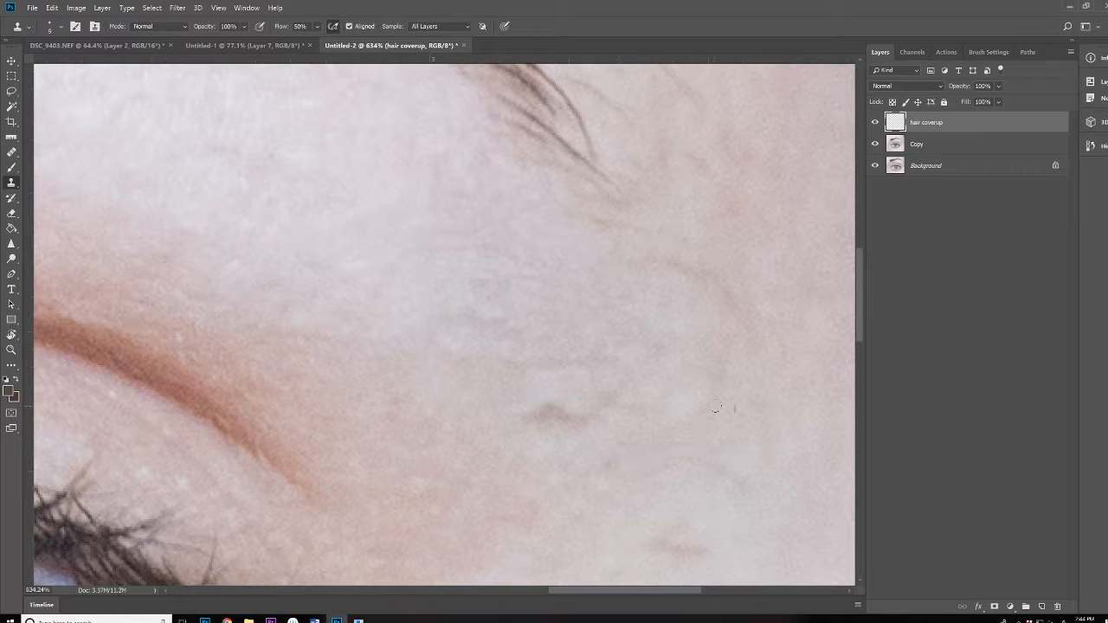
# Clone away the dark marks and faint hairs near the brow tail
pyautogui.moveTo(706, 552); pyautogui.dragTo(659, 542)
pyautogui.moveTo(534, 413); pyautogui.dragTo(592, 417)
pyautogui.moveTo(611, 338); pyautogui.dragTo(369, 505)
pyautogui.moveTo(332, 403); pyautogui.dragTo(364, 389)
pyautogui.moveTo(331, 247); pyautogui.dragTo(377, 278)
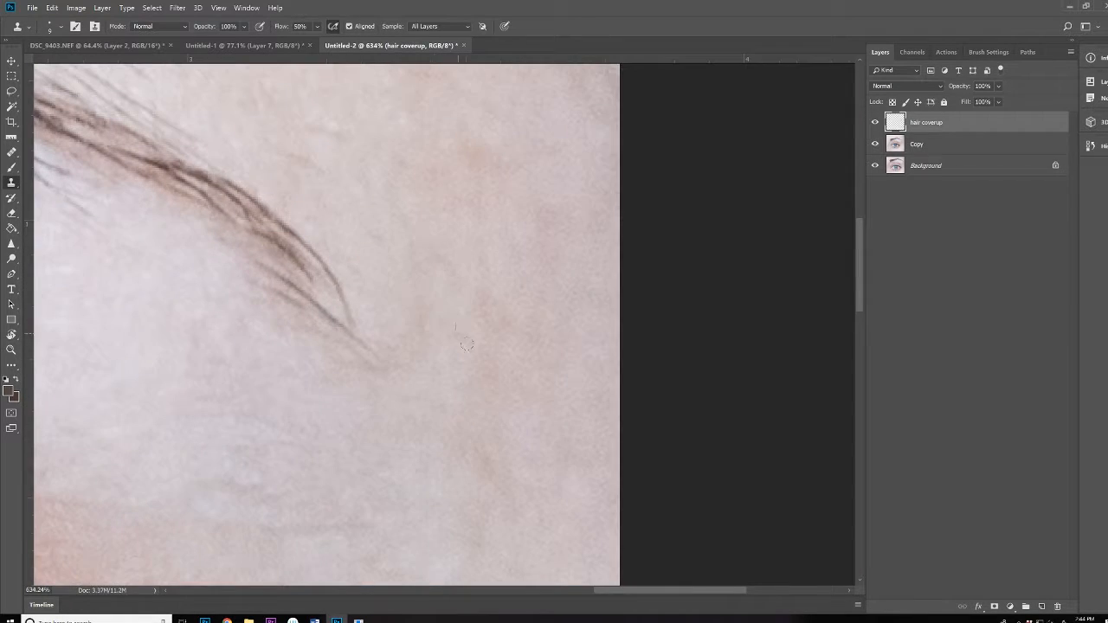
pyautogui.scroll(-6, 467, 344)
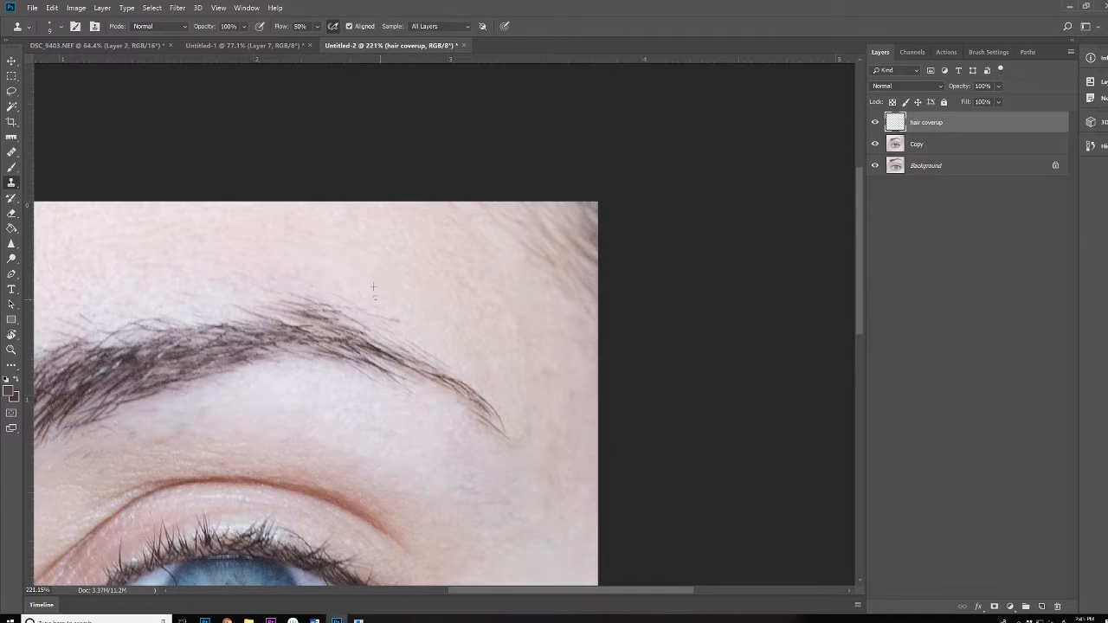
pyautogui.scroll(5, 374, 287)
pyautogui.scroll(-5, 437, 223)
pyautogui.keyDown('alt'); pyautogui.rightClick(285, 216); pyautogui.keyUp('alt')
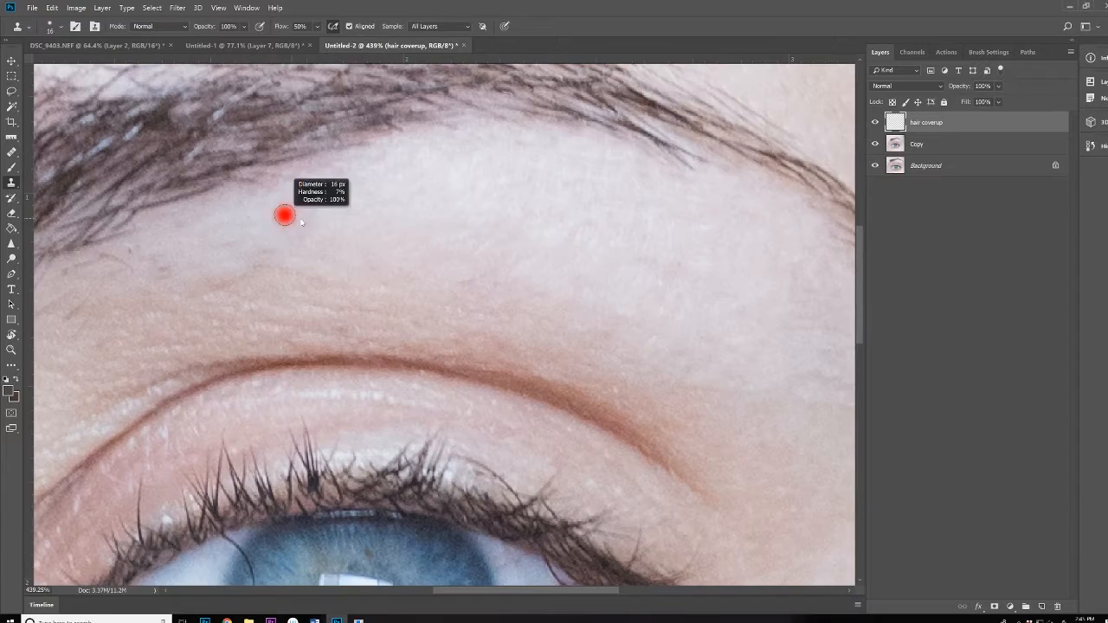
pyautogui.keyDown('alt'); pyautogui.rightClick(265, 242); pyautogui.keyUp('alt')
pyautogui.scroll(1, 217, 290)
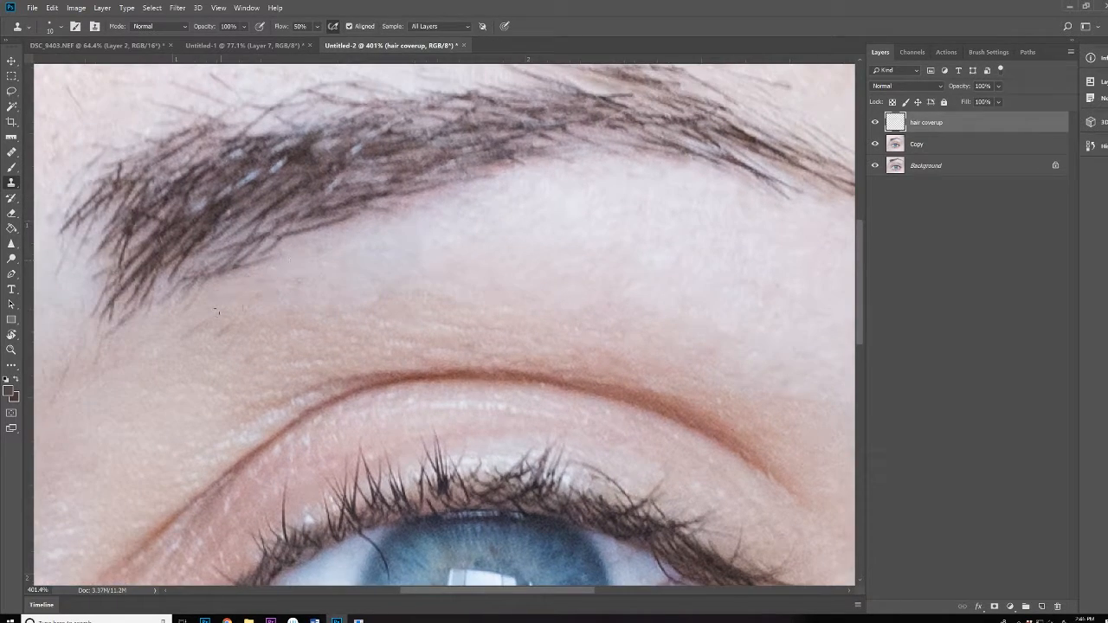
pyautogui.scroll(1, 240, 289)
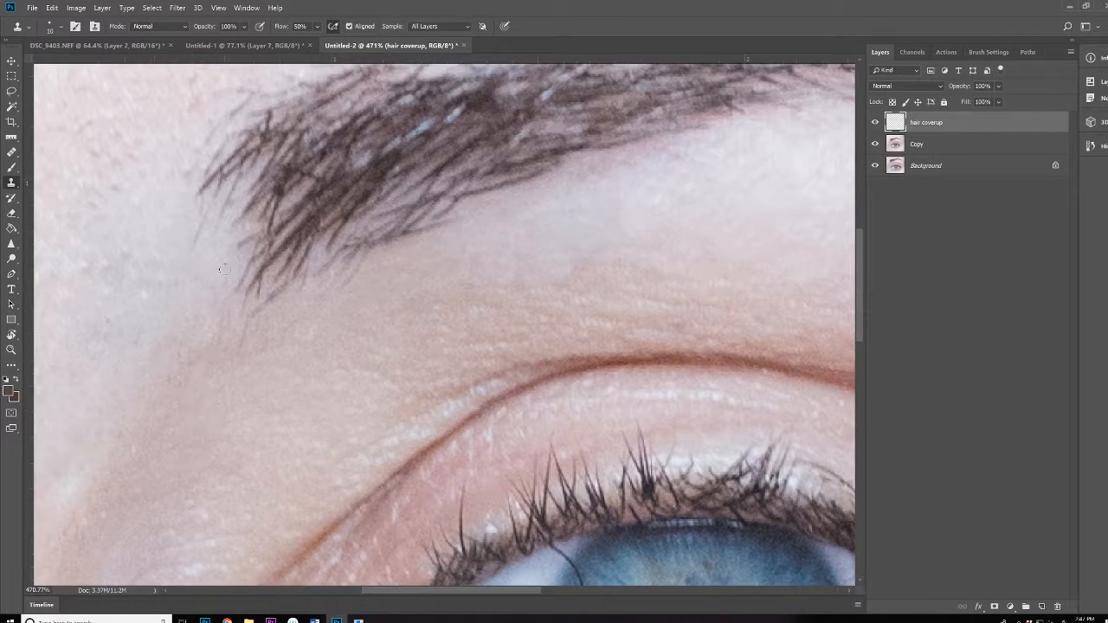
# Clone out the stray hairs above the inner eyebrow and along the brow
pyautogui.moveTo(209, 203)
pyautogui.mouseDown()
pyautogui.moveTo(245, 251)
pyautogui.moveTo(148, 330)
pyautogui.mouseUp()
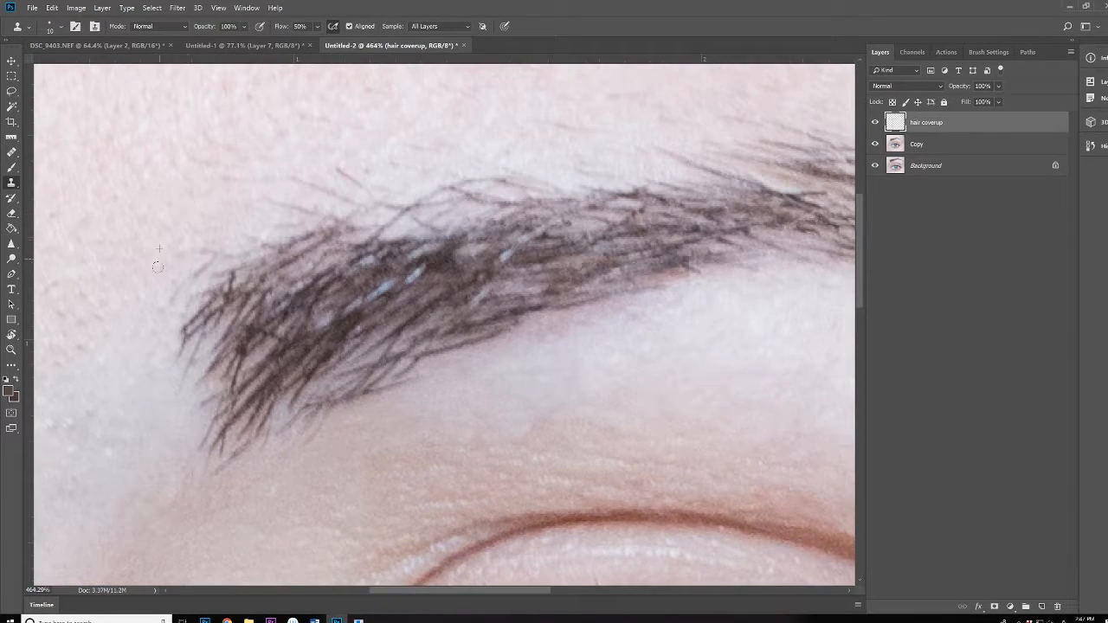
pyautogui.moveTo(191, 250); pyautogui.dragTo(221, 279)
pyautogui.moveTo(370, 165); pyautogui.dragTo(320, 272)
pyautogui.moveTo(250, 283); pyautogui.dragTo(306, 305)
pyautogui.moveTo(229, 307); pyautogui.dragTo(296, 322)
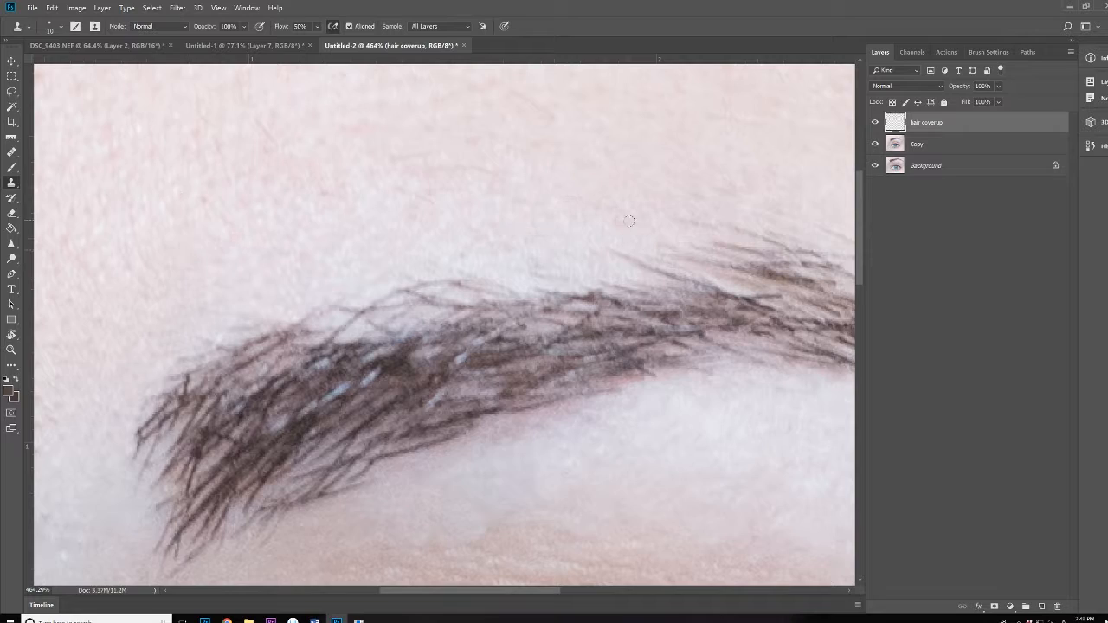
pyautogui.scroll(2, 631, 222)
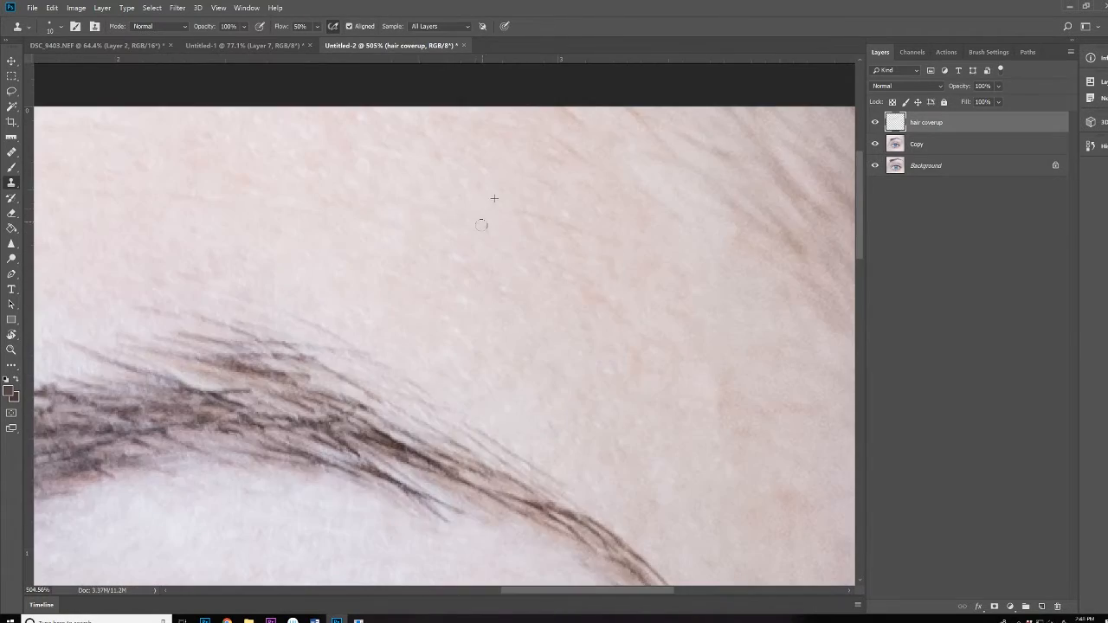
pyautogui.moveTo(346, 312); pyautogui.dragTo(621, 165)
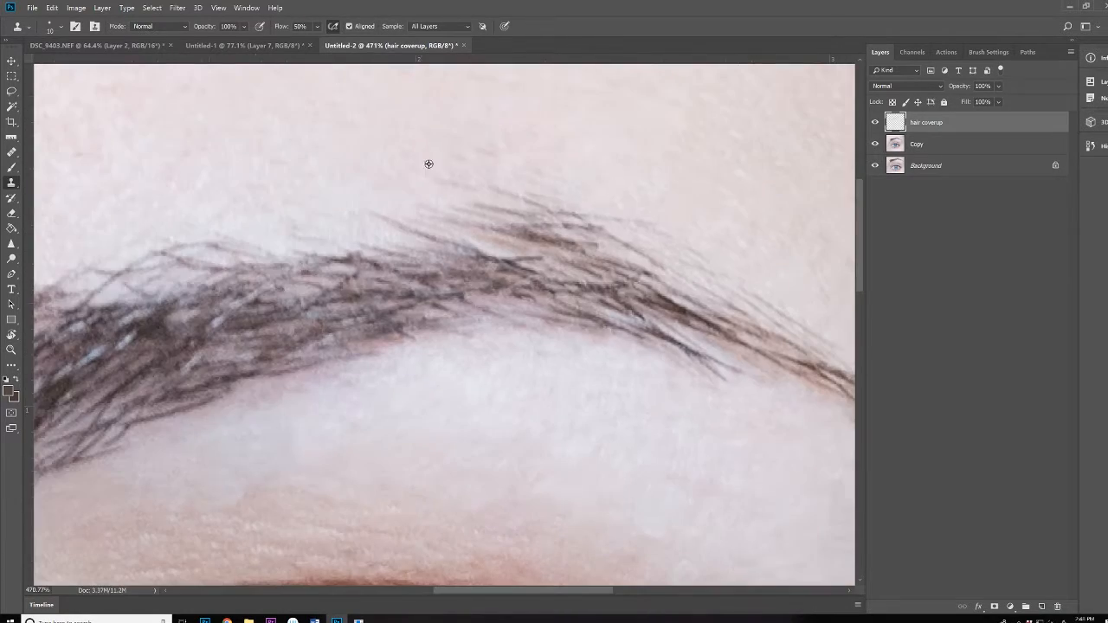
pyautogui.moveTo(488, 187); pyautogui.dragTo(563, 210)
pyautogui.scroll(-5, 424, 246)
pyautogui.scroll(4, 502, 318)
# Clean up the remaining spots on the skin just under the brow with a smaller brush
pyautogui.moveTo(451, 237); pyautogui.dragTo(400, 218)
pyautogui.scroll(-6, 433, 292)
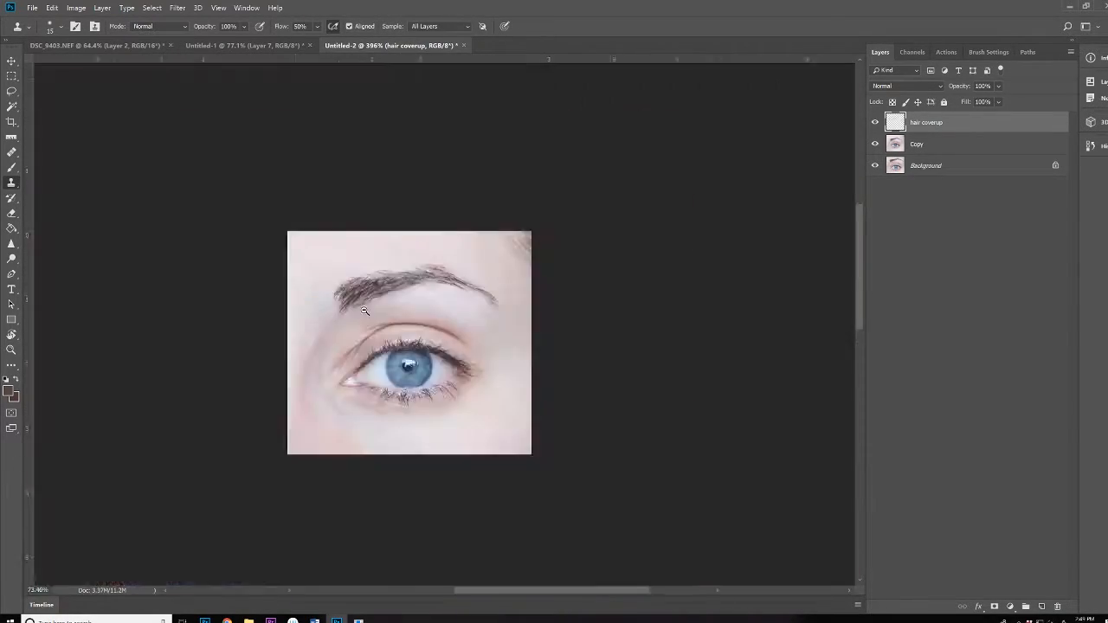
pyautogui.scroll(7, 432, 293)
pyautogui.keyDown('alt'); pyautogui.click(418, 208); pyautogui.keyUp('alt')
pyautogui.press('[')
pyautogui.press('[')
pyautogui.press('[')
pyautogui.scroll(-6, 643, 242)
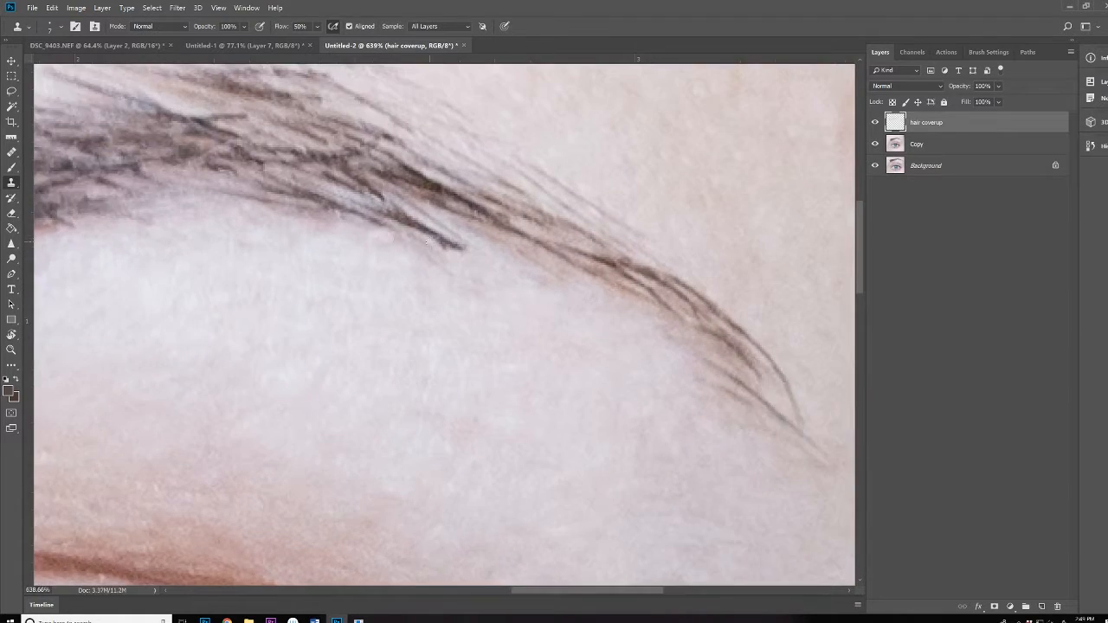
pyautogui.scroll(5, 450, 230)
pyautogui.scroll(-3, 454, 228)
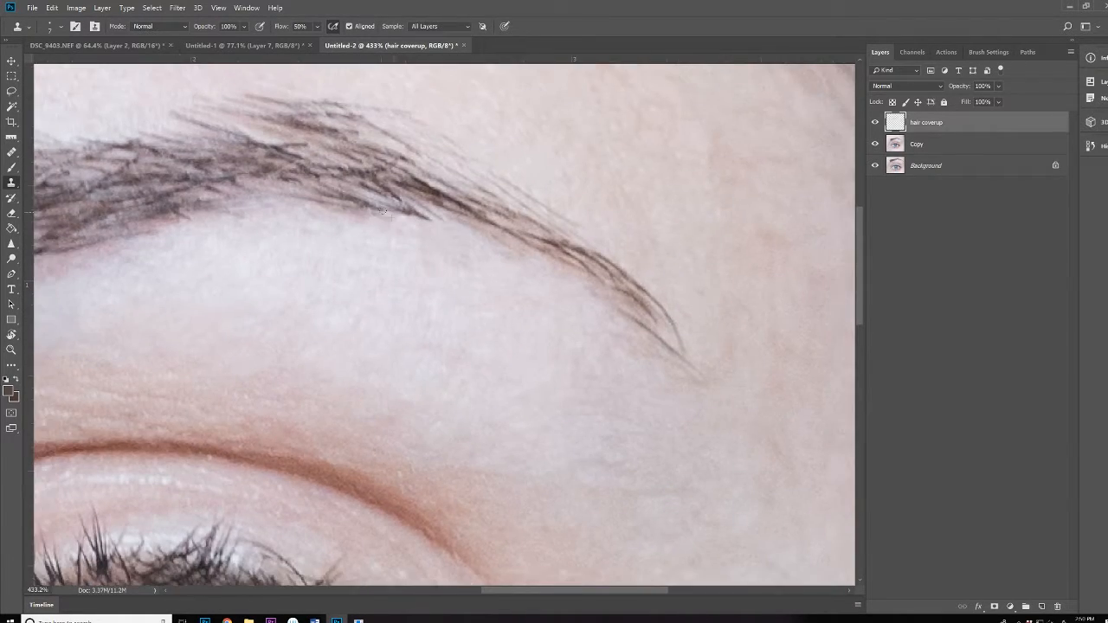
pyautogui.scroll(-6, 450, 260)
pyautogui.scroll(6, 500, 235)
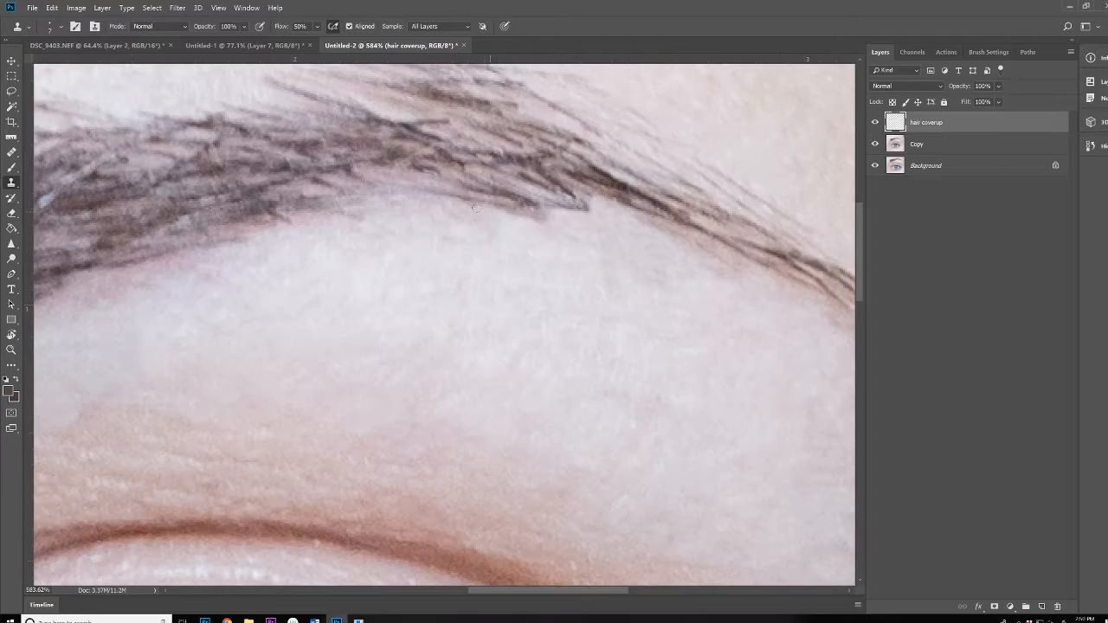
pyautogui.scroll(-3, 549, 248)
pyautogui.scroll(2, 554, 274)
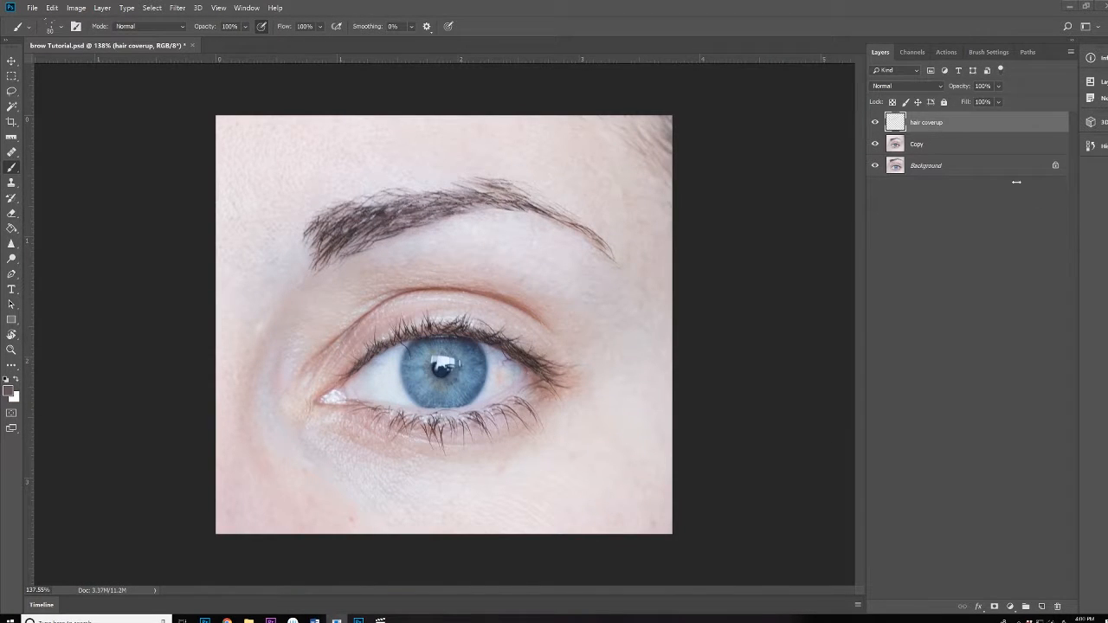
# Compare with hair coverup hidden, then add and select a new layer named 'hair draw in'
pyautogui.click(876, 123)
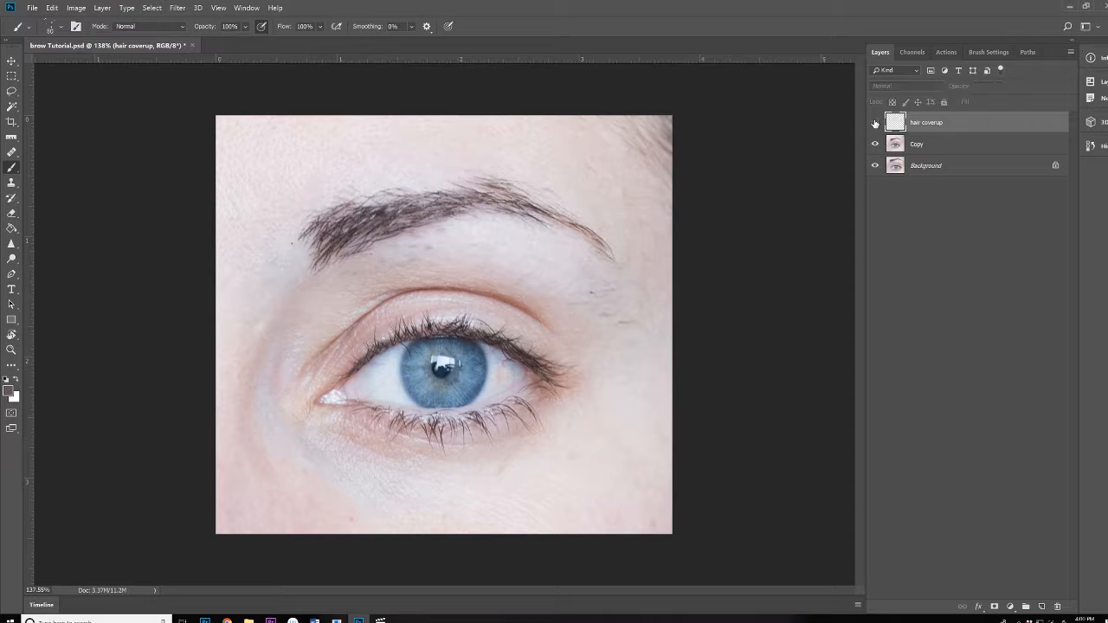
pyautogui.click(876, 123)
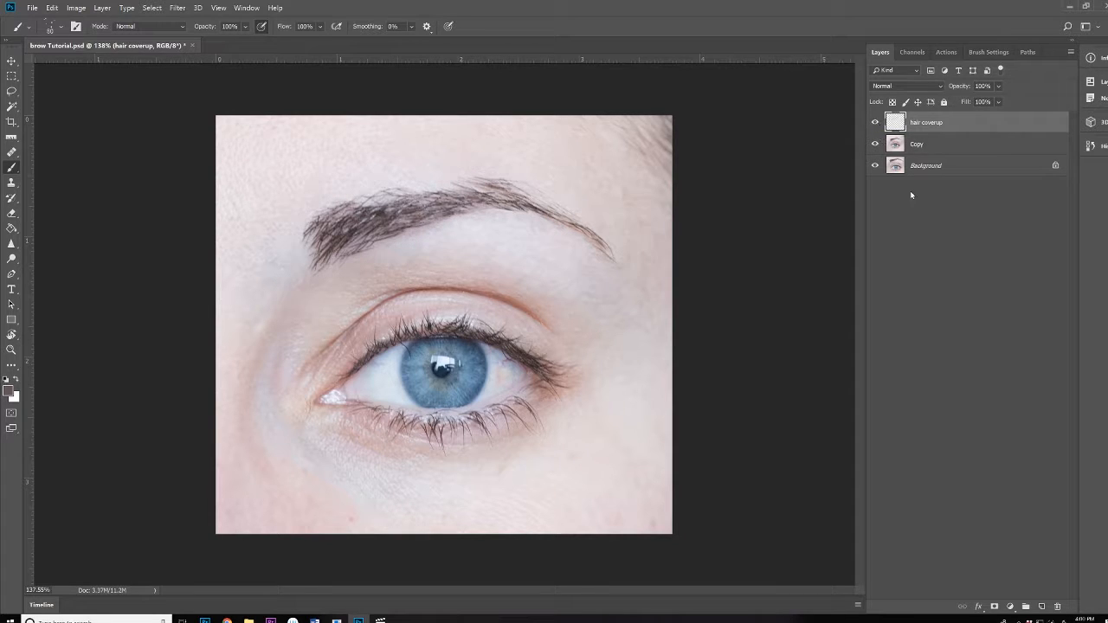
pyautogui.click(1042, 606)
pyautogui.doubleClick(919, 122)
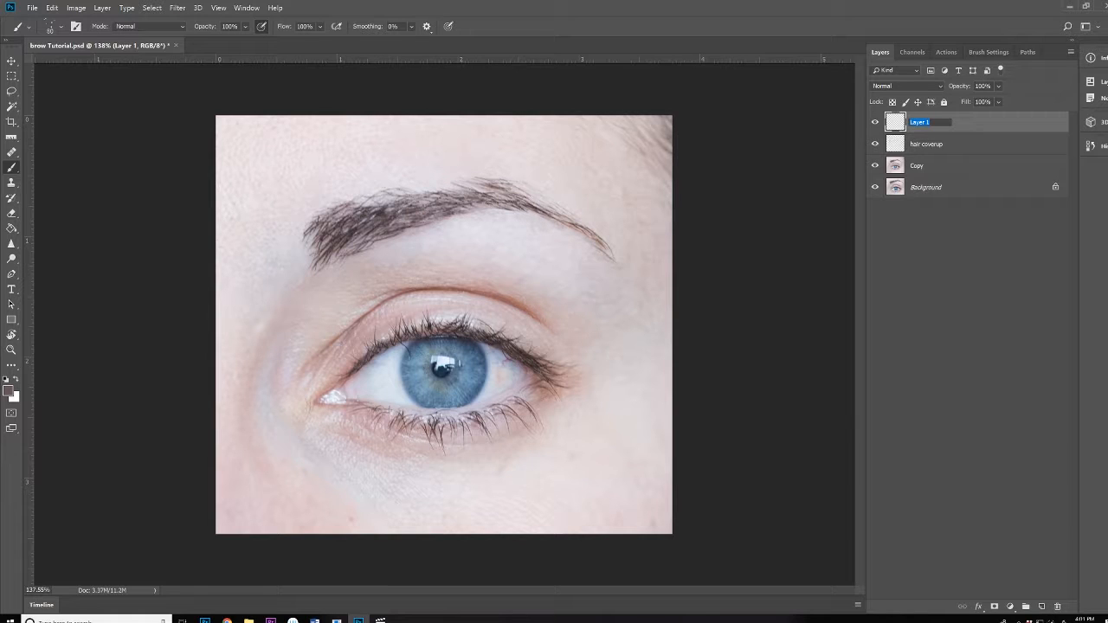
pyautogui.write('hair draw in')
pyautogui.click(955, 281)
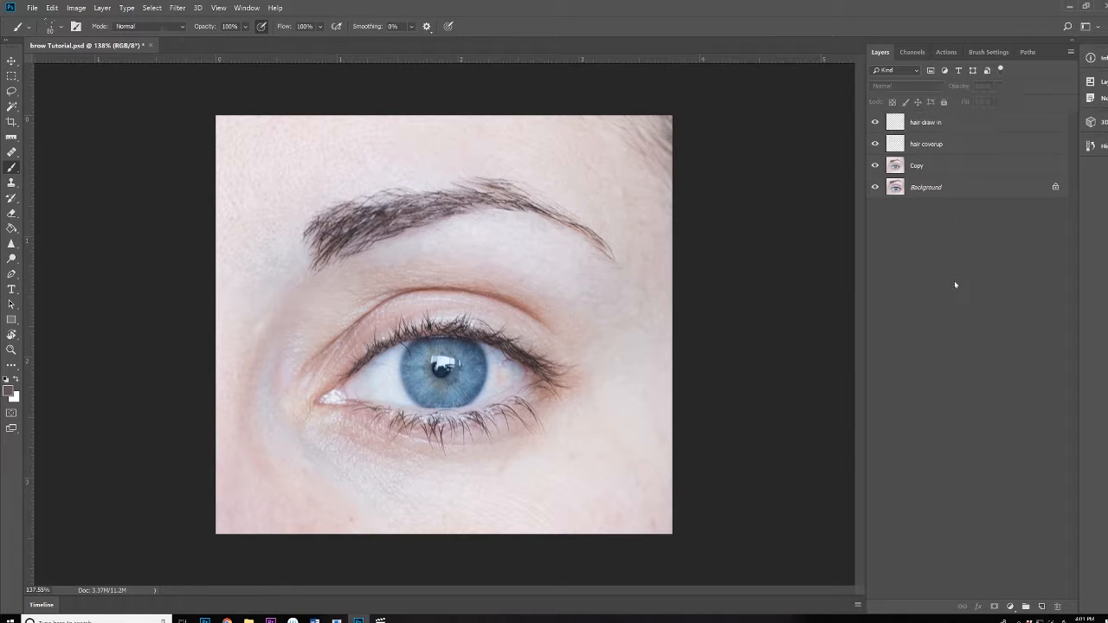
pyautogui.click(955, 124)
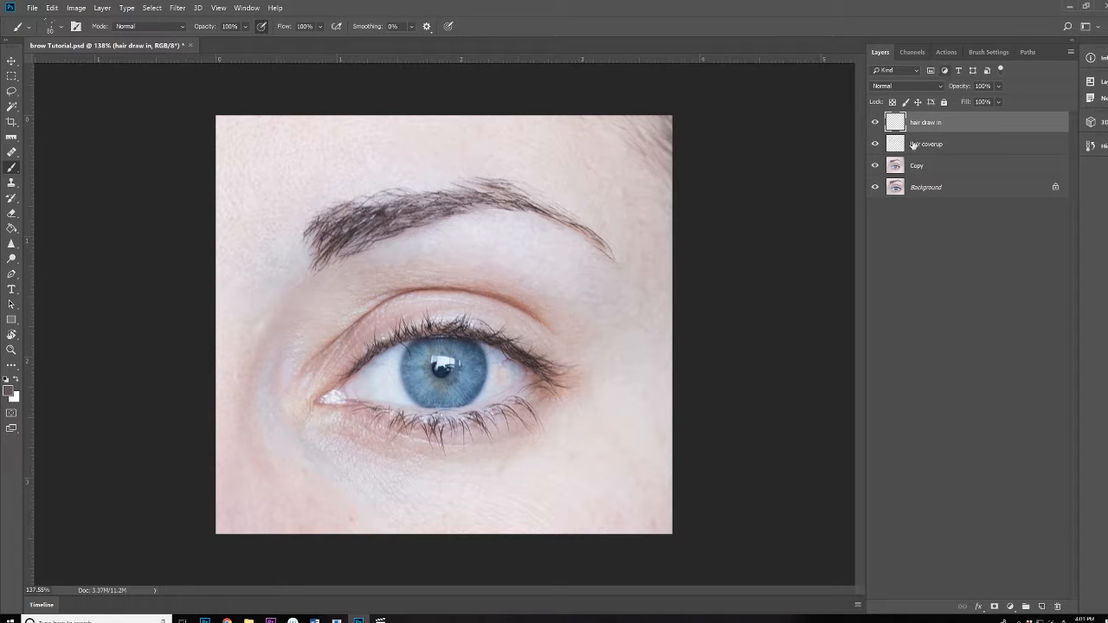
# Select the Brush tool, undo the test dots, and set the brush size to 2 px
pyautogui.click(12, 170)
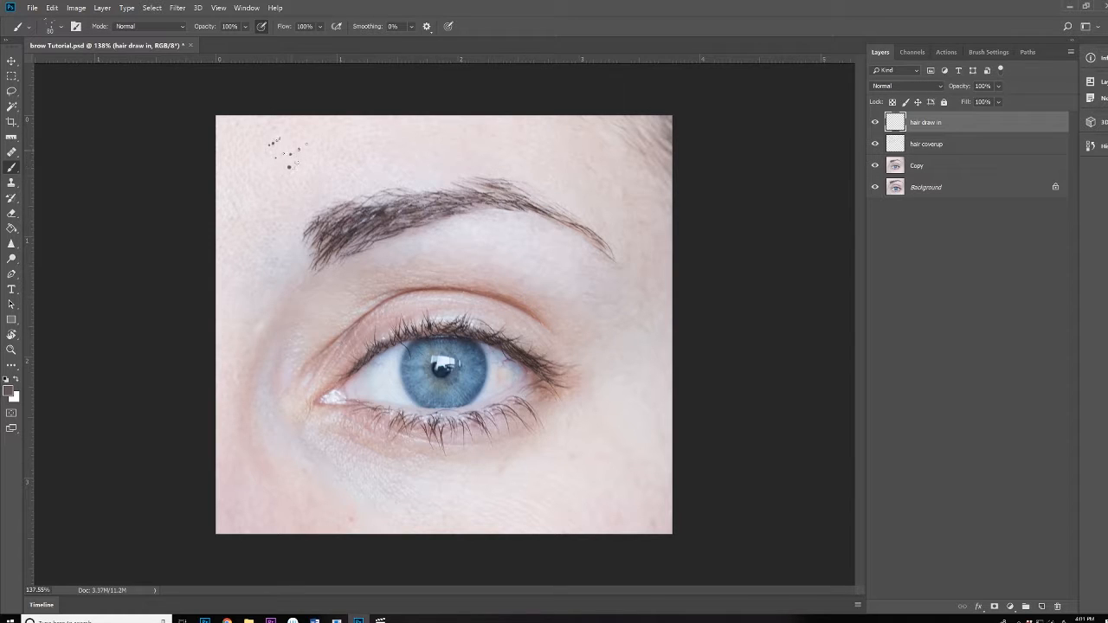
pyautogui.hotkey('ctrl', 'z')
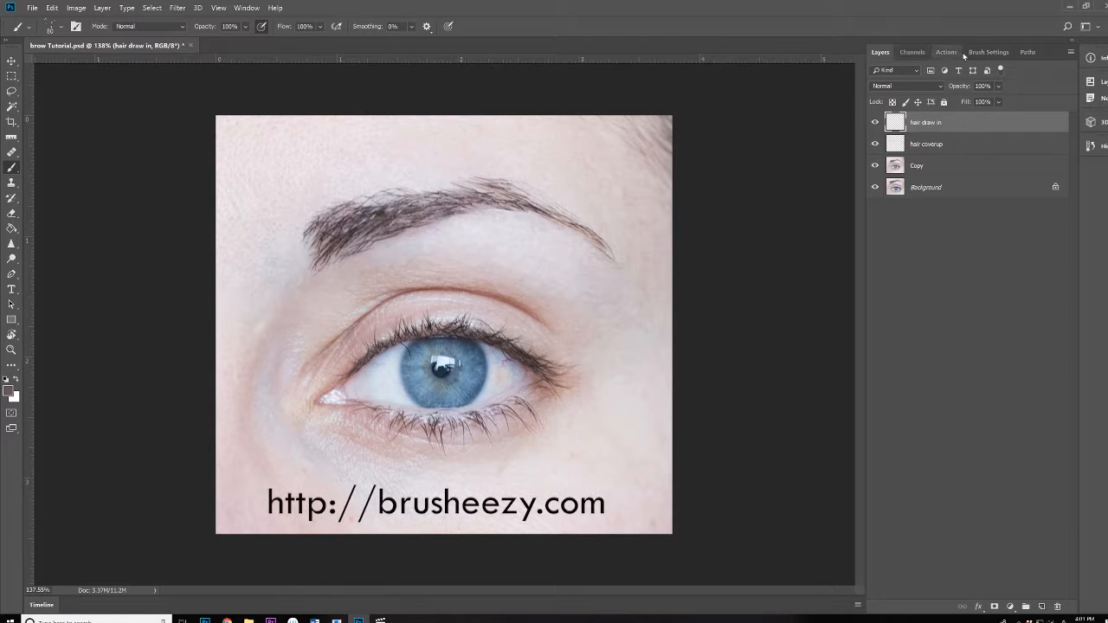
pyautogui.click(992, 53)
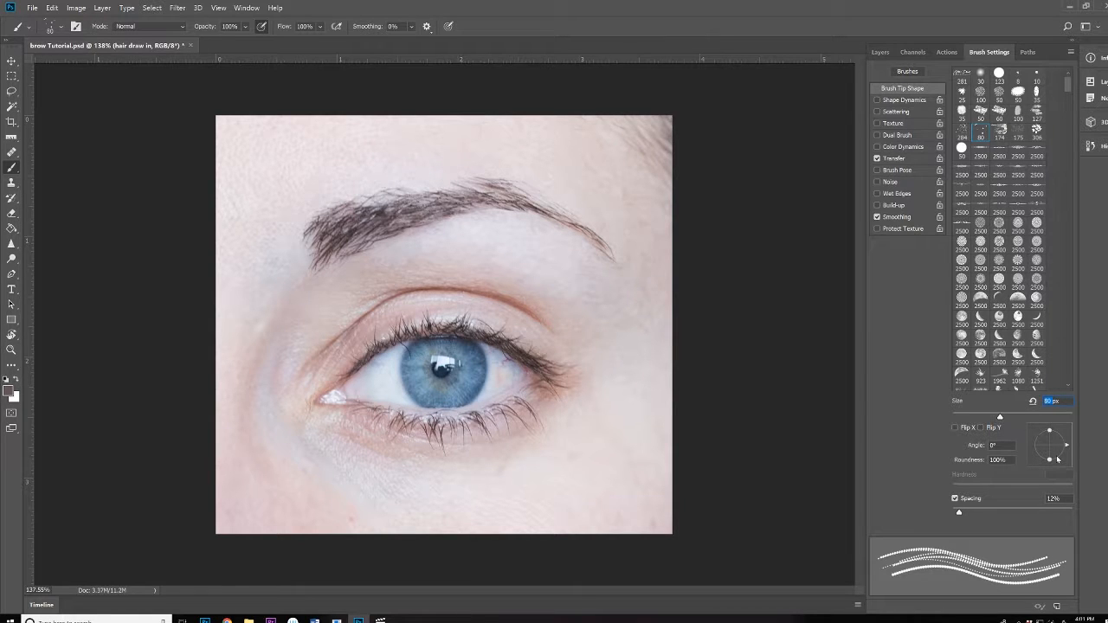
pyautogui.write('2')
pyautogui.click(882, 54)
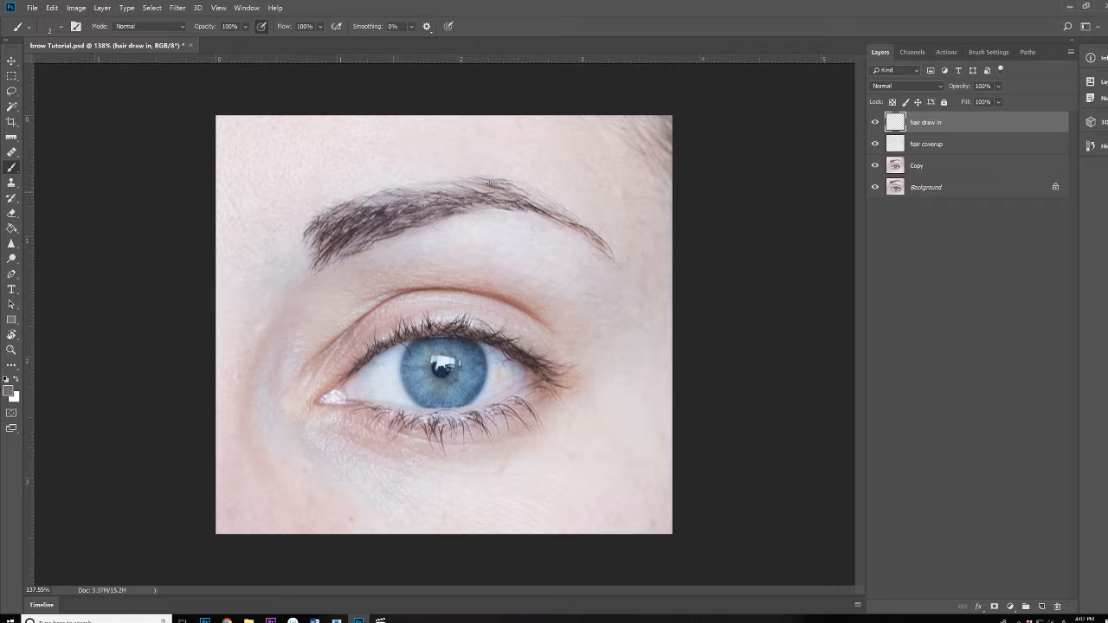
# Pick a brush tip preset in Brush Settings and keep its size at 2 px
pyautogui.click(876, 124)
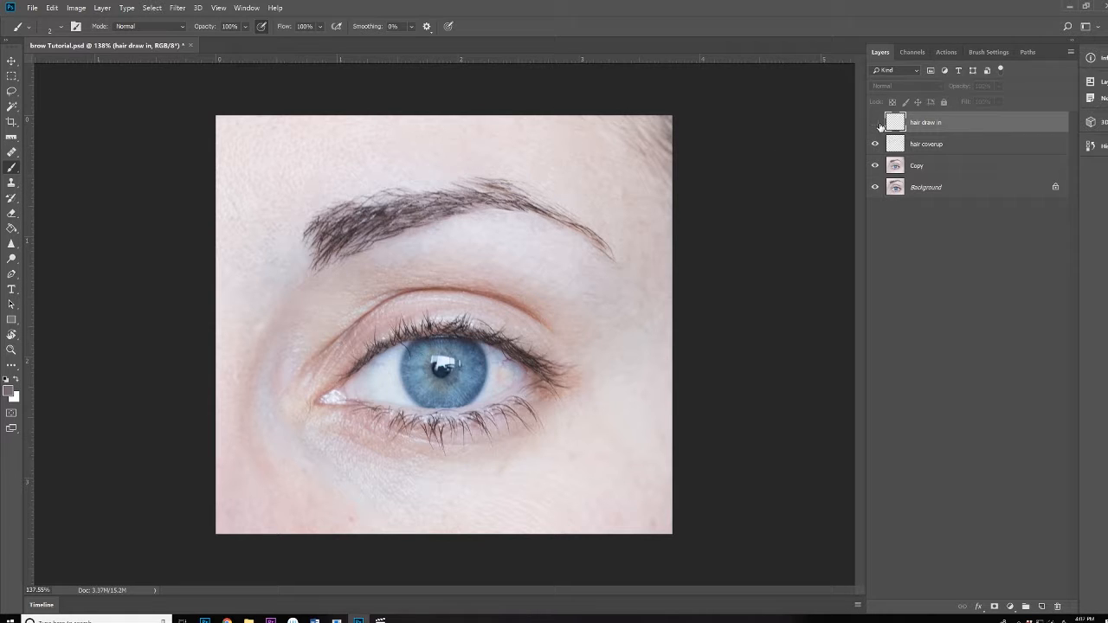
pyautogui.click(878, 124)
pyautogui.moveTo(568, 270)
pyautogui.mouseDown()
pyautogui.moveTo(502, 287)
pyautogui.moveTo(557, 275)
pyautogui.mouseUp()
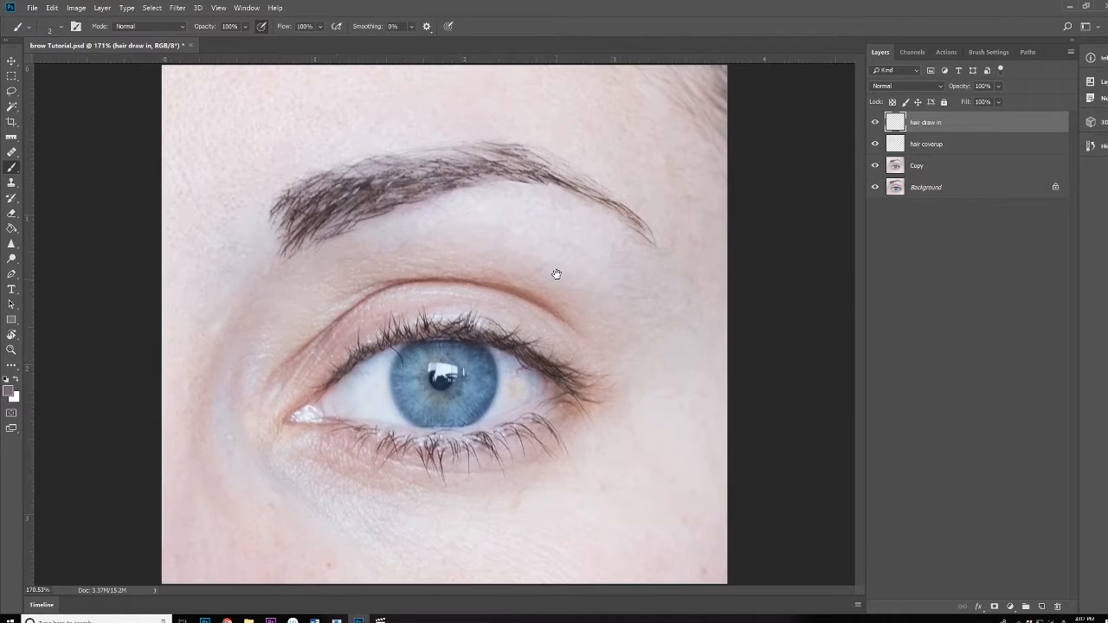
pyautogui.click(989, 52)
pyautogui.click(964, 133)
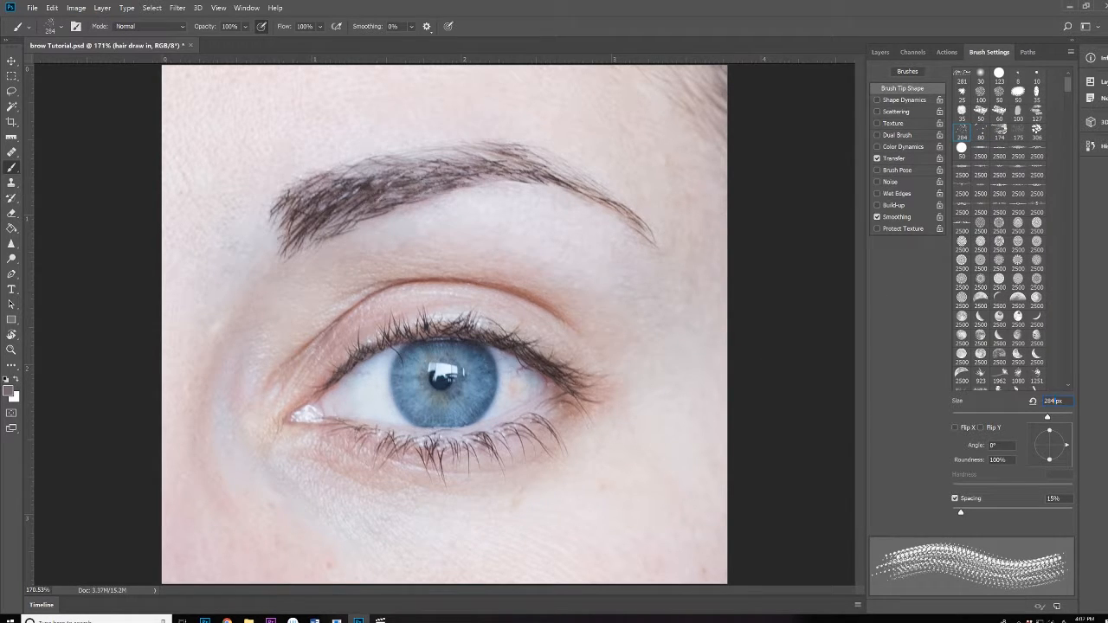
pyautogui.click(1033, 402)
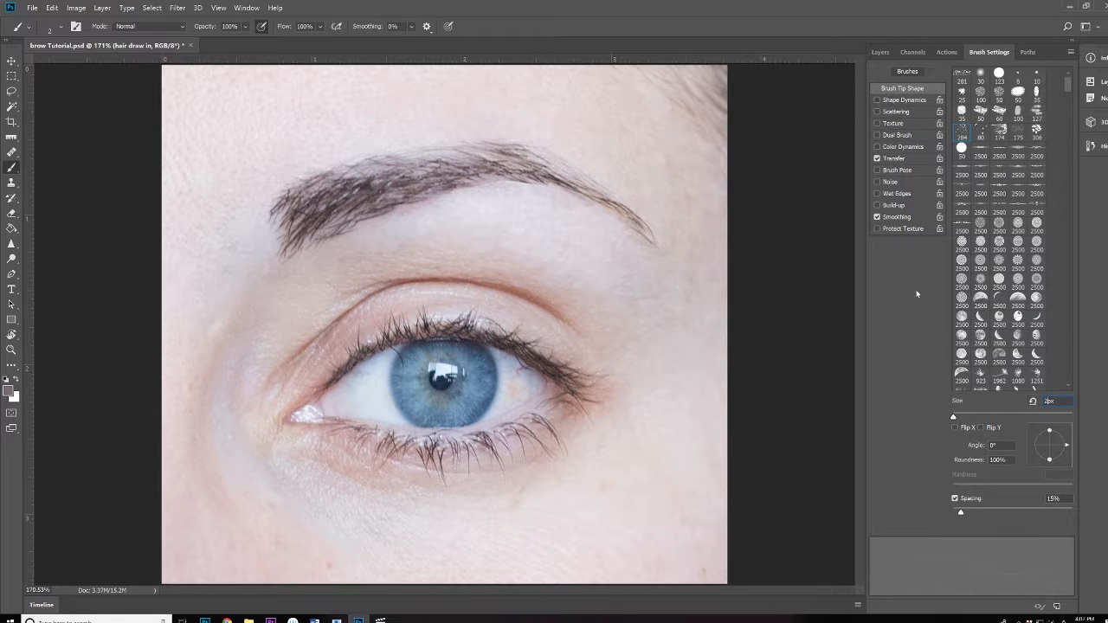
pyautogui.click(882, 52)
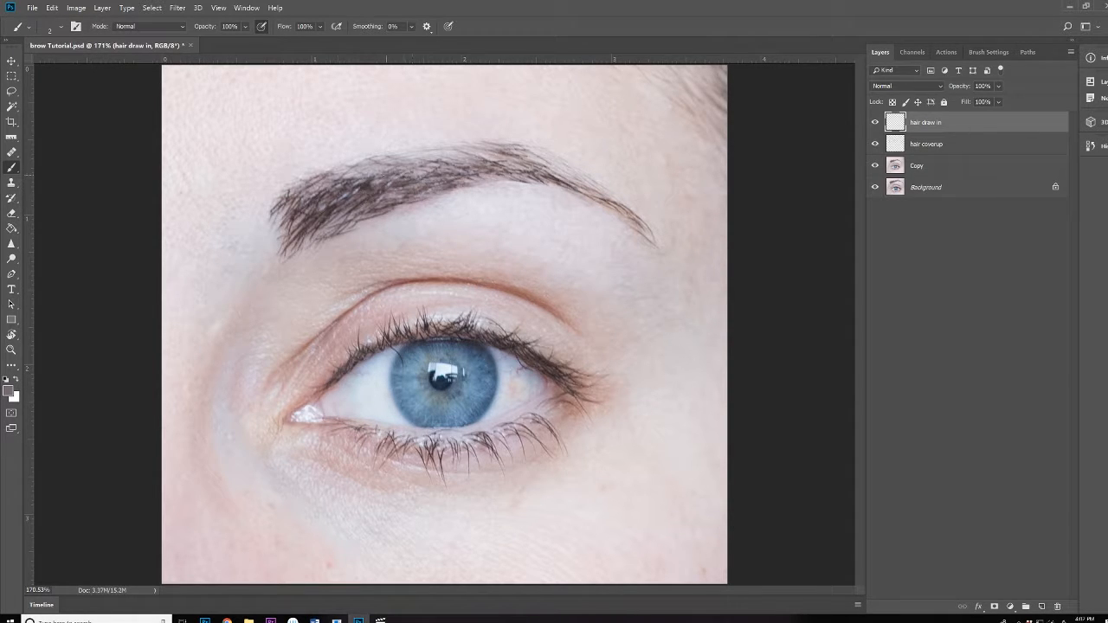
# Sample dark and lighter hair tones from the eyebrow as the painting colour
pyautogui.keyDown('alt'); pyautogui.click(365, 187); pyautogui.keyUp('alt')
pyautogui.keyDown('alt'); pyautogui.click(467, 159); pyautogui.keyUp('alt')
pyautogui.keyDown('alt'); pyautogui.click(418, 159); pyautogui.keyUp('alt')
pyautogui.keyDown('alt'); pyautogui.click(363, 181); pyautogui.keyUp('alt')
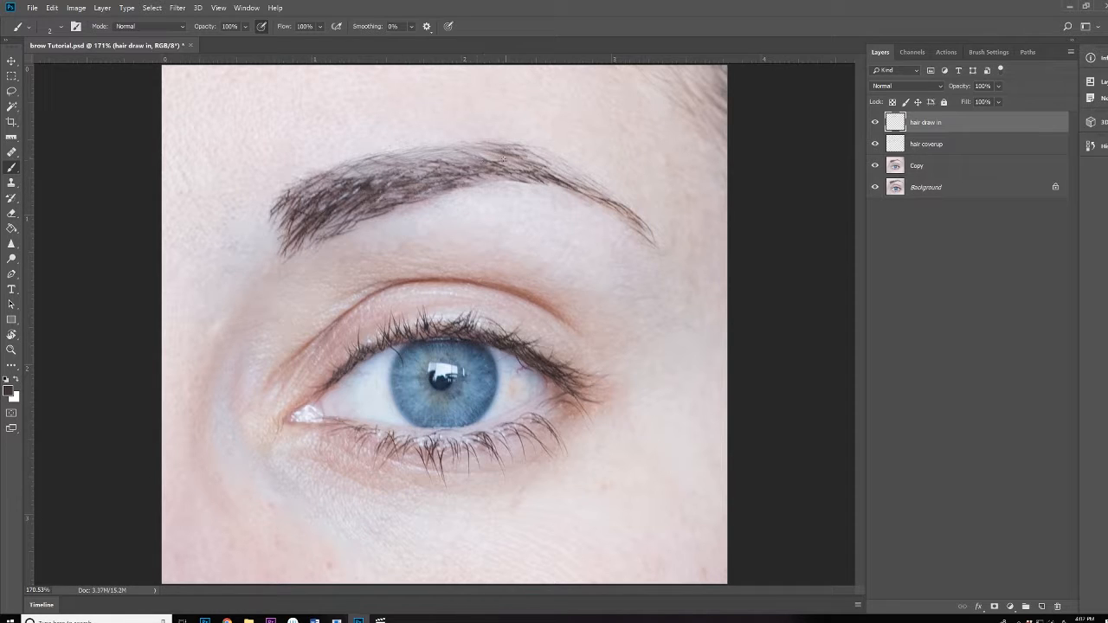
pyautogui.keyDown('alt'); pyautogui.click(490, 166); pyautogui.keyUp('alt')
pyautogui.keyDown('alt'); pyautogui.click(529, 156); pyautogui.keyUp('alt')
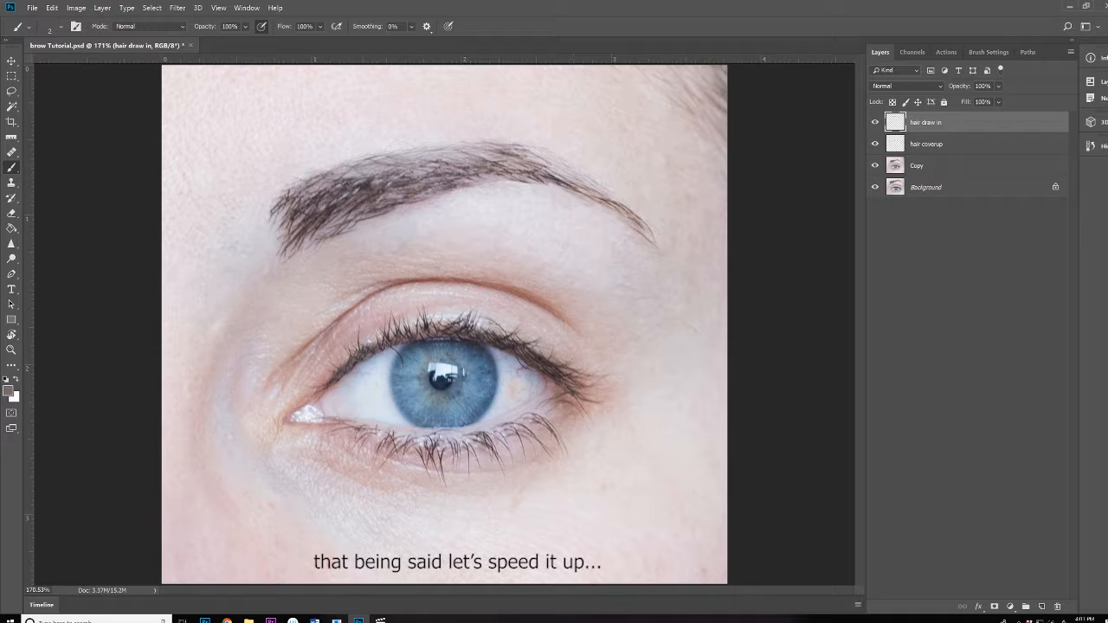
# Sample brow colours and paint thin hair strokes along the eyebrow's upper edge
pyautogui.keyDown('alt'); pyautogui.click(482, 166); pyautogui.keyUp('alt')
pyautogui.keyDown('alt'); pyautogui.click(526, 164); pyautogui.keyUp('alt')
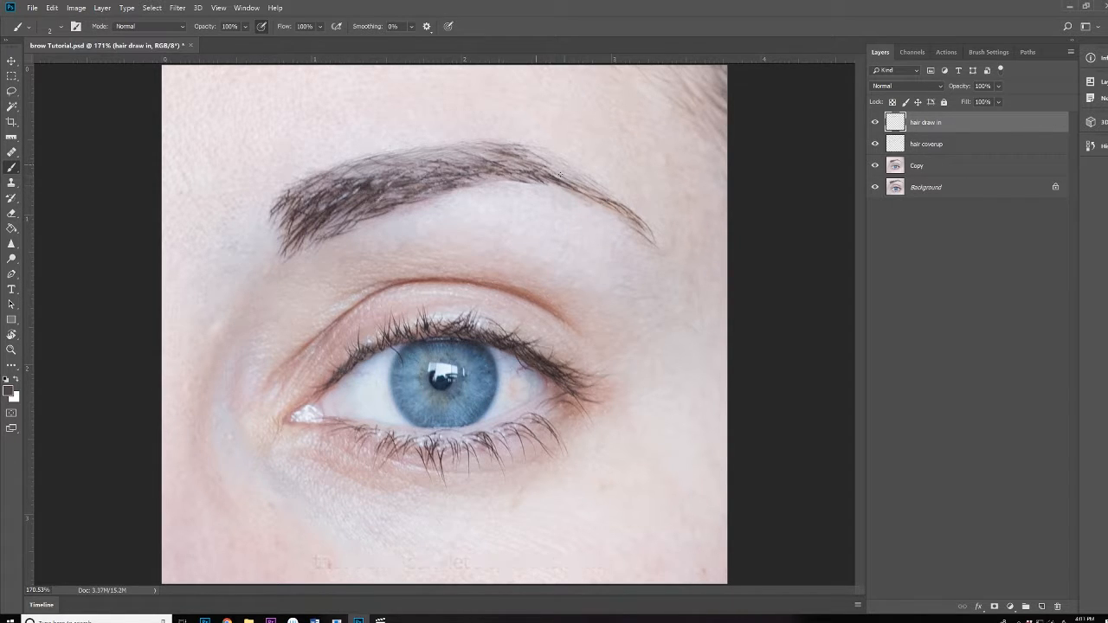
pyautogui.keyDown('alt'); pyautogui.click(375, 183); pyautogui.keyUp('alt')
pyautogui.moveTo(412, 155); pyautogui.dragTo(446, 153)
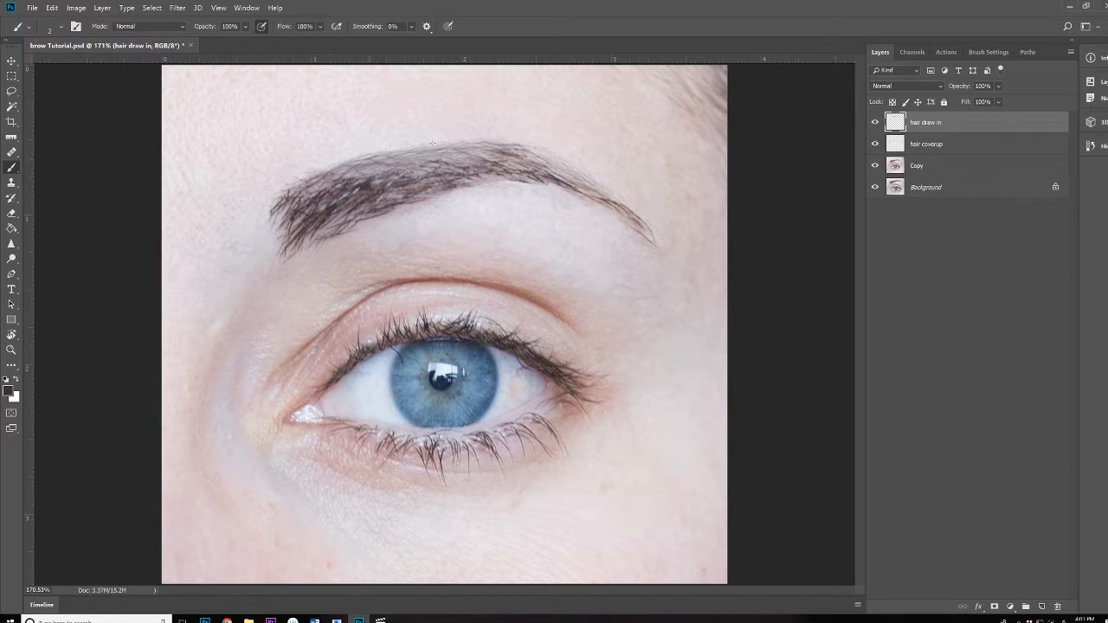
pyautogui.scroll(-2, 467, 212)
# Sample lighter and darker brow tones and paint another thin hair beside the brow
pyautogui.keyDown('alt'); pyautogui.click(512, 196); pyautogui.keyUp('alt')
pyautogui.keyDown('alt'); pyautogui.click(530, 204); pyautogui.keyUp('alt')
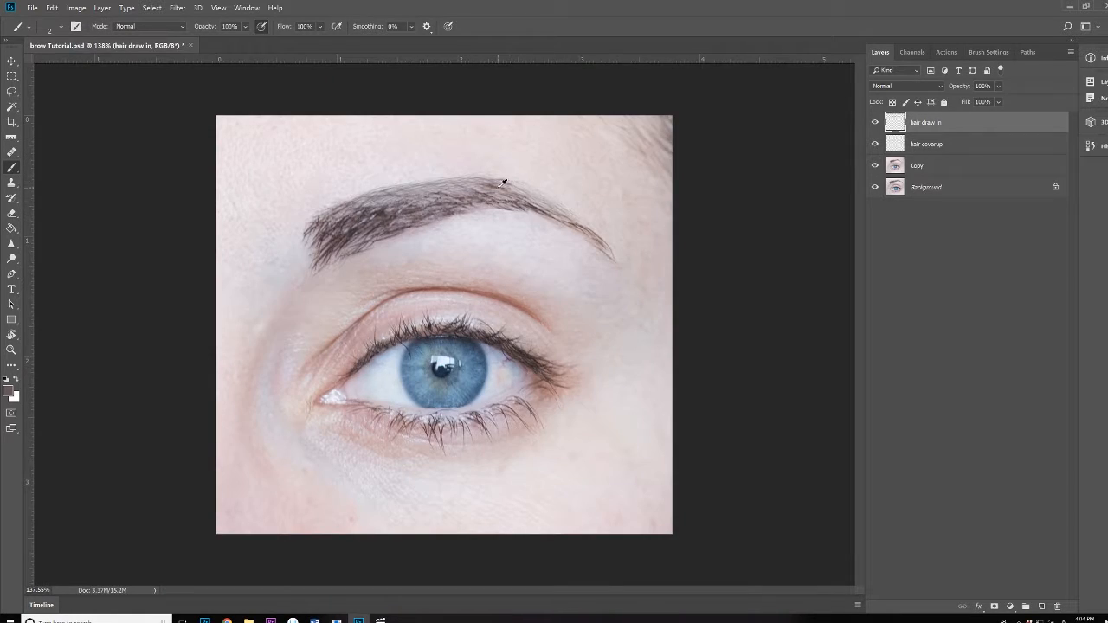
pyautogui.keyDown('alt'); pyautogui.click(499, 188); pyautogui.keyUp('alt')
pyautogui.keyDown('alt'); pyautogui.click(383, 212); pyautogui.keyUp('alt')
pyautogui.keyDown('alt'); pyautogui.click(453, 179); pyautogui.keyUp('alt')
pyautogui.keyDown('alt'); pyautogui.click(378, 207); pyautogui.keyUp('alt')
pyautogui.keyDown('alt'); pyautogui.click(373, 205); pyautogui.keyUp('alt')
pyautogui.keyDown('alt'); pyautogui.click(501, 199); pyautogui.keyUp('alt')
pyautogui.moveTo(540, 200); pyautogui.dragTo(561, 218)
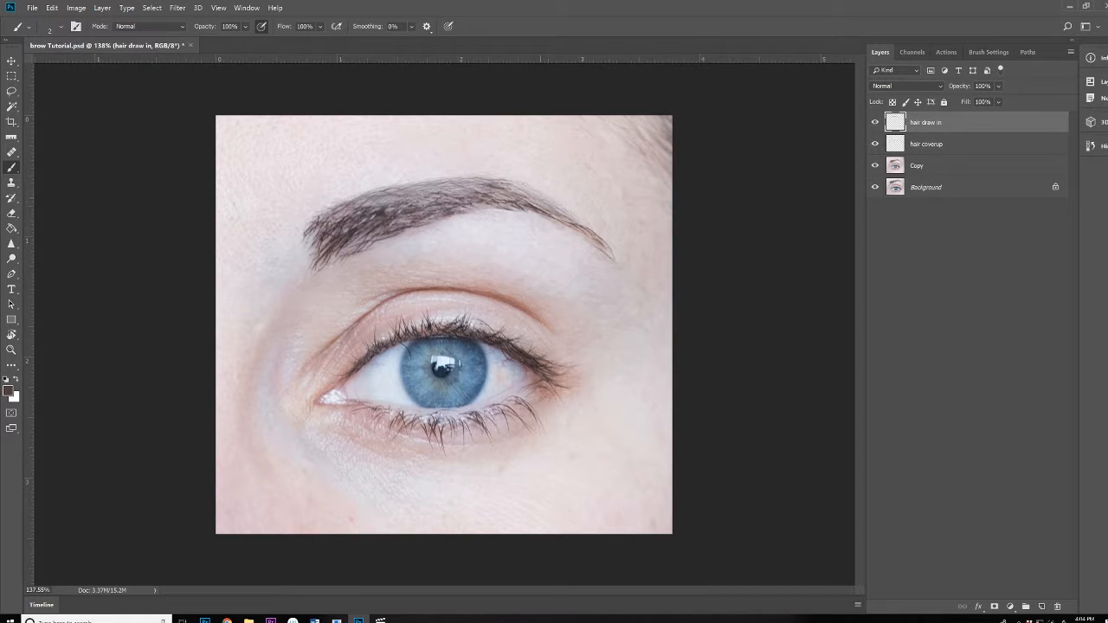
pyautogui.keyDown('alt'); pyautogui.click(488, 194); pyautogui.keyUp('alt')
# Set the brush size to 3 px in Brush Settings
pyautogui.click(913, 52)
pyautogui.click(989, 52)
pyautogui.doubleClick(1048, 401)
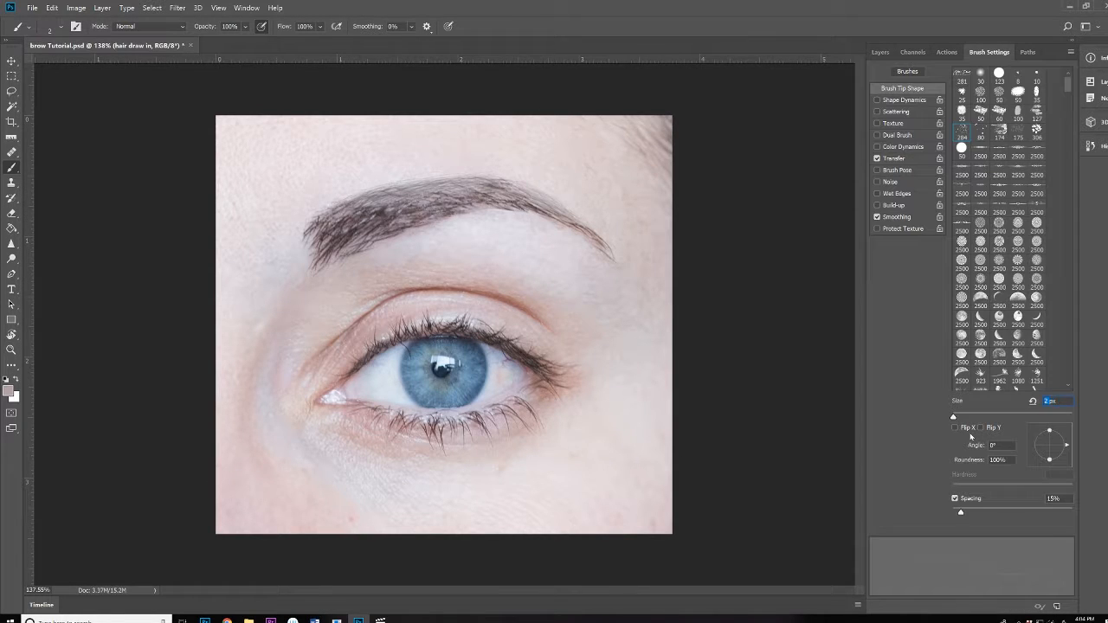
pyautogui.write('3')
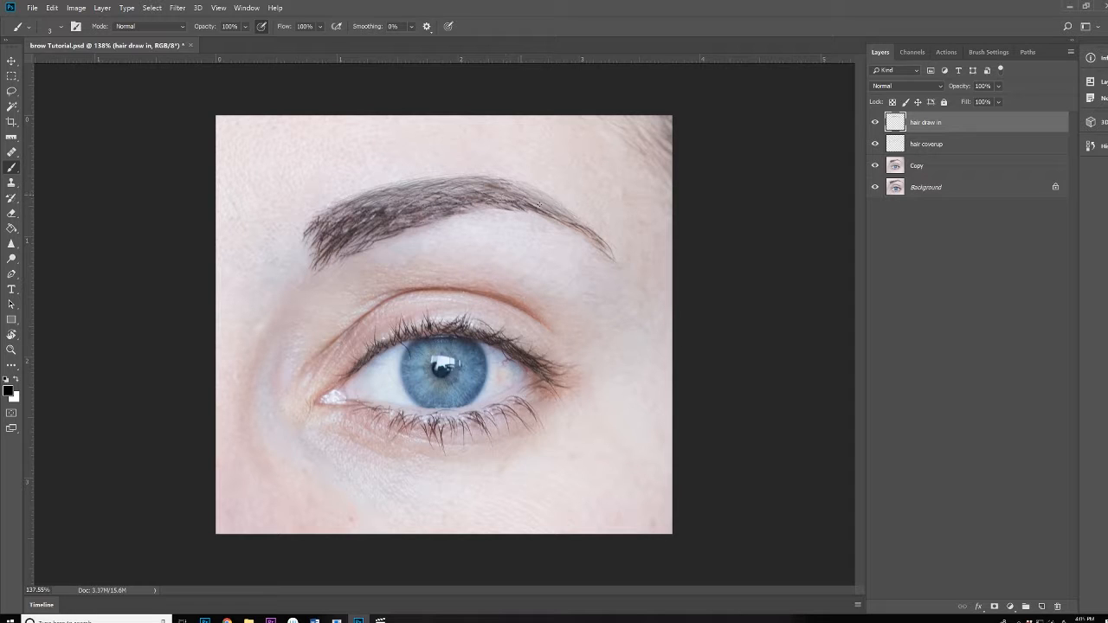
# Paint fine 3 px hairs into the front and middle of the eyebrow
pyautogui.moveTo(413, 205); pyautogui.dragTo(449, 195)
pyautogui.moveTo(324, 213); pyautogui.dragTo(360, 195)
pyautogui.moveTo(312, 221)
pyautogui.mouseDown()
pyautogui.moveTo(334, 209)
pyautogui.moveTo(338, 220)
pyautogui.mouseUp()
pyautogui.moveTo(303, 258); pyautogui.dragTo(329, 237)
pyautogui.moveTo(319, 268)
pyautogui.mouseDown()
pyautogui.moveTo(362, 239)
pyautogui.moveTo(319, 247)
pyautogui.mouseUp()
pyautogui.moveTo(305, 249); pyautogui.dragTo(327, 227)
# Add long hairs along the brow's top and one curving below its tail, then recentre the view
pyautogui.moveTo(396, 166); pyautogui.dragTo(465, 160)
pyautogui.moveTo(459, 160); pyautogui.dragTo(512, 173)
pyautogui.scroll(1, 539, 275)
pyautogui.moveTo(492, 223); pyautogui.dragTo(546, 253)
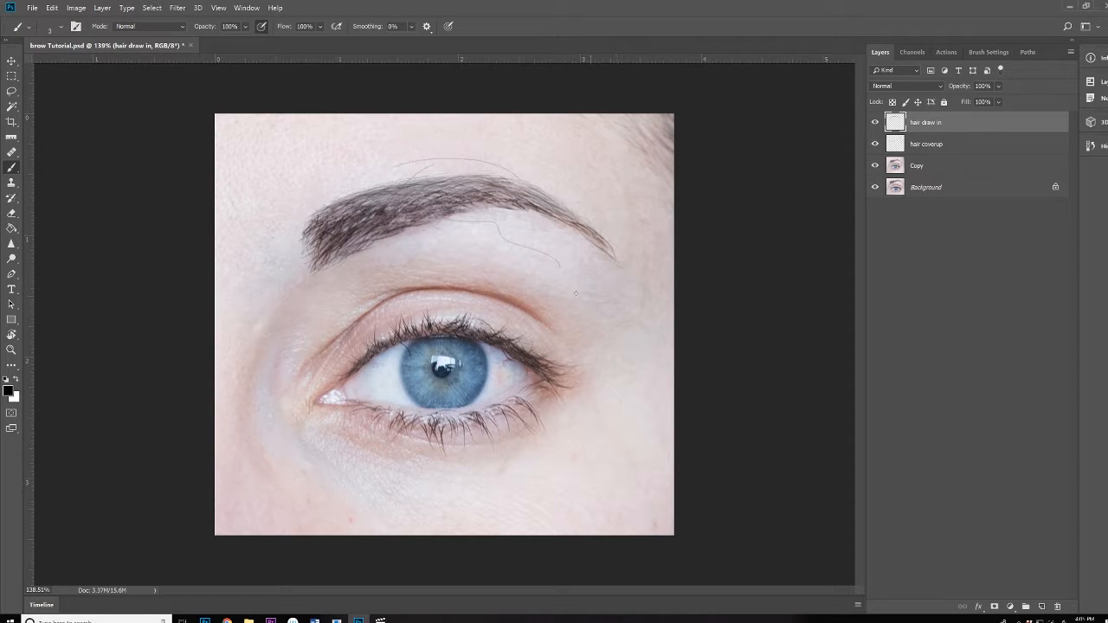
pyautogui.scroll(-5, 575, 294)
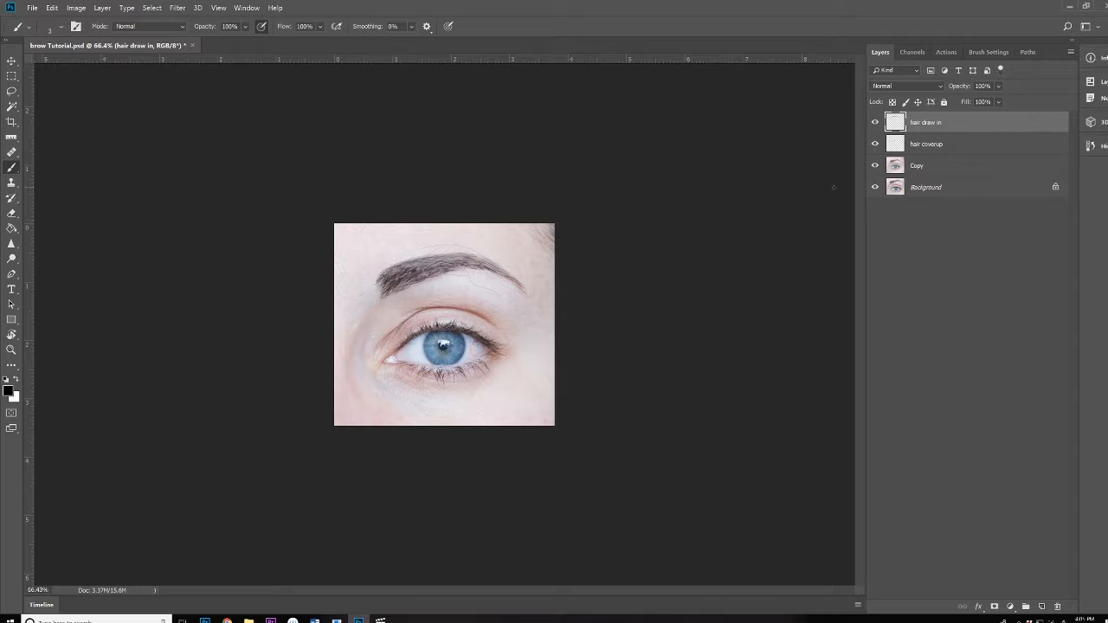
pyautogui.scroll(6, 527, 274)
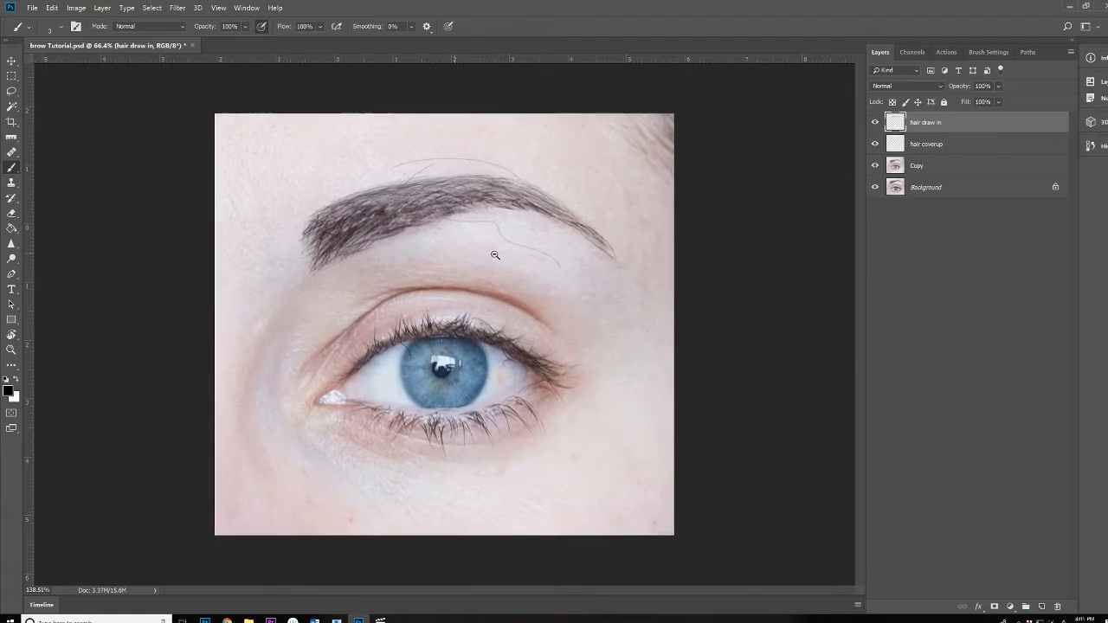
pyautogui.moveTo(478, 301)
pyautogui.mouseDown()
pyautogui.moveTo(721, 300)
pyautogui.moveTo(389, 304)
pyautogui.moveTo(397, 279)
pyautogui.mouseUp()
pyautogui.moveTo(408, 332); pyautogui.dragTo(453, 286)
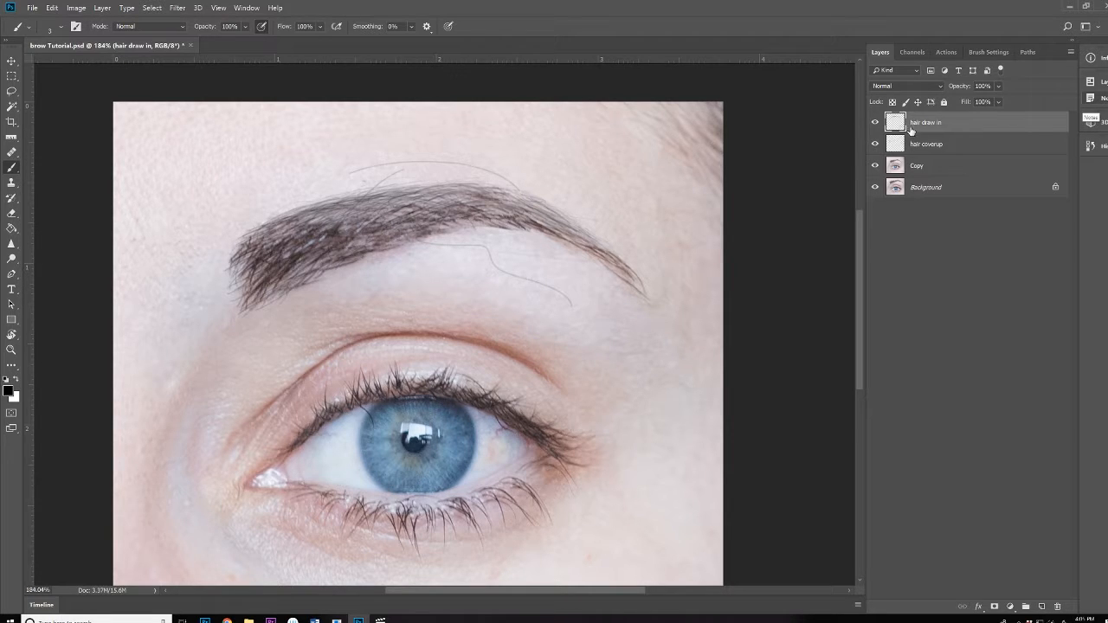
# Add a layer mask to the hair draw in layer and choose the 30 px brush
pyautogui.click(993, 606)
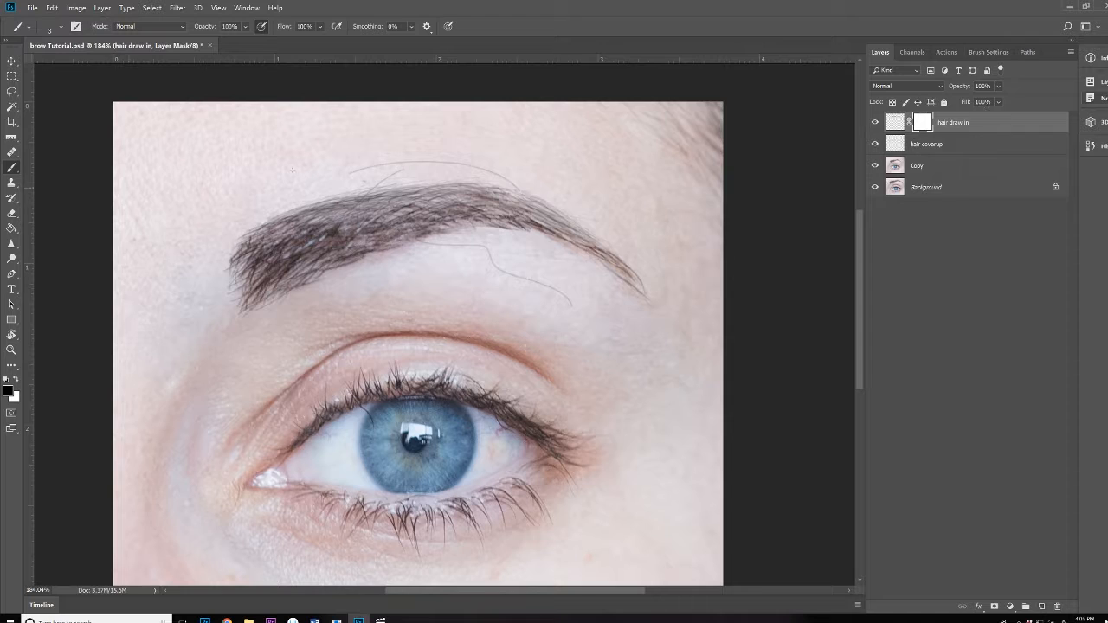
pyautogui.click(988, 52)
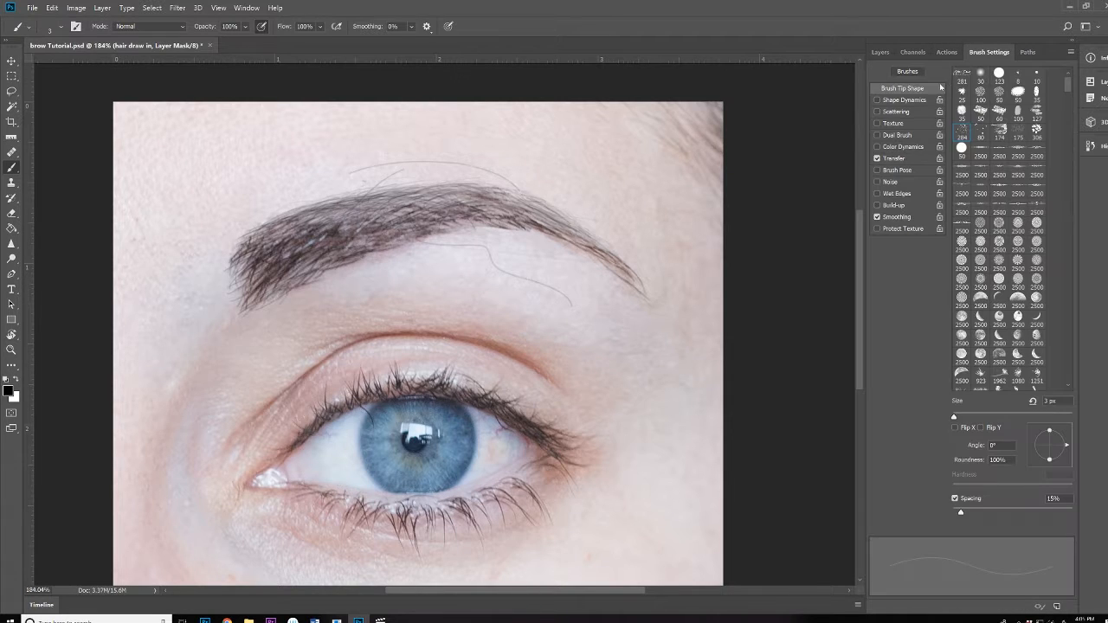
pyautogui.click(986, 78)
pyautogui.click(880, 52)
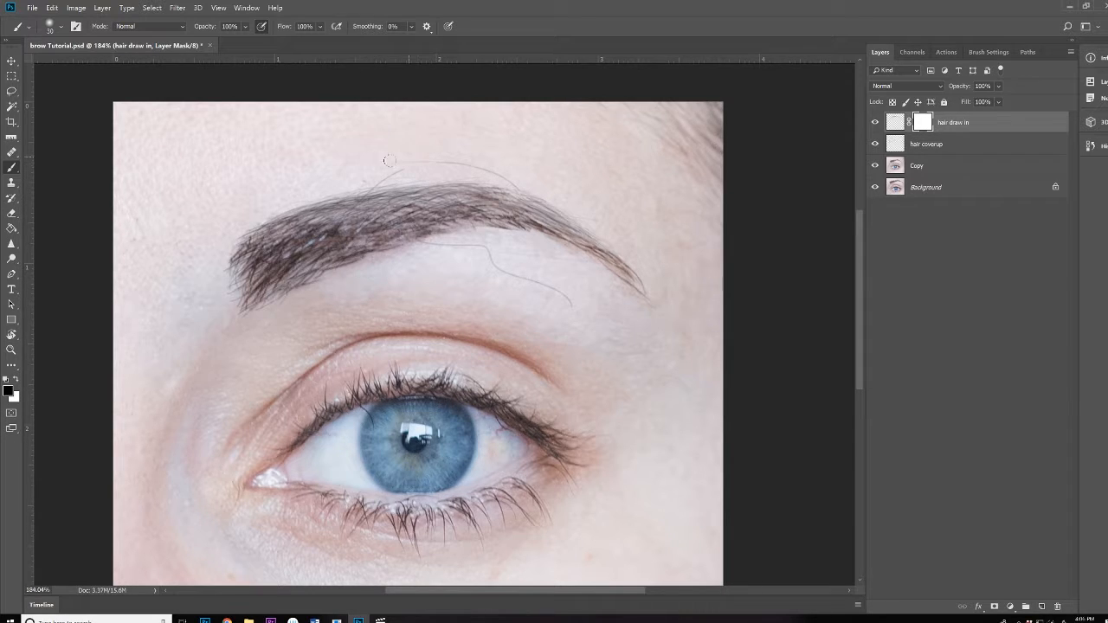
# Paint black on the mask to hide the stray hair strokes above the eyebrow
pyautogui.moveTo(389, 160)
pyautogui.mouseDown()
pyautogui.moveTo(453, 157)
pyautogui.moveTo(426, 157)
pyautogui.moveTo(520, 182)
pyautogui.mouseUp()
pyautogui.moveTo(436, 161); pyautogui.dragTo(354, 180)
pyautogui.moveTo(585, 303)
pyautogui.mouseDown()
pyautogui.moveTo(527, 285)
pyautogui.moveTo(570, 297)
pyautogui.moveTo(498, 266)
pyautogui.moveTo(490, 246)
pyautogui.moveTo(510, 261)
pyautogui.moveTo(469, 262)
pyautogui.mouseUp()
pyautogui.moveTo(278, 202); pyautogui.dragTo(390, 270)
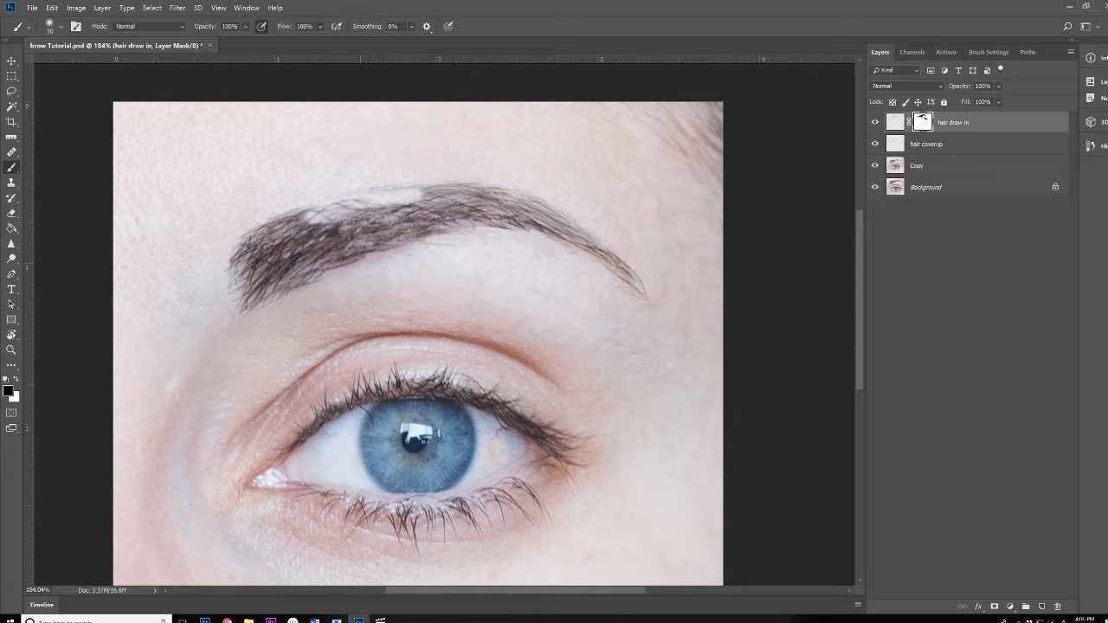
# Paint white to restore hair along the brow's top, then return to black
pyautogui.press('x')
pyautogui.moveTo(307, 239)
pyautogui.mouseDown()
pyautogui.moveTo(368, 221)
pyautogui.moveTo(344, 212)
pyautogui.moveTo(396, 201)
pyautogui.moveTo(316, 205)
pyautogui.mouseUp()
pyautogui.press('x')
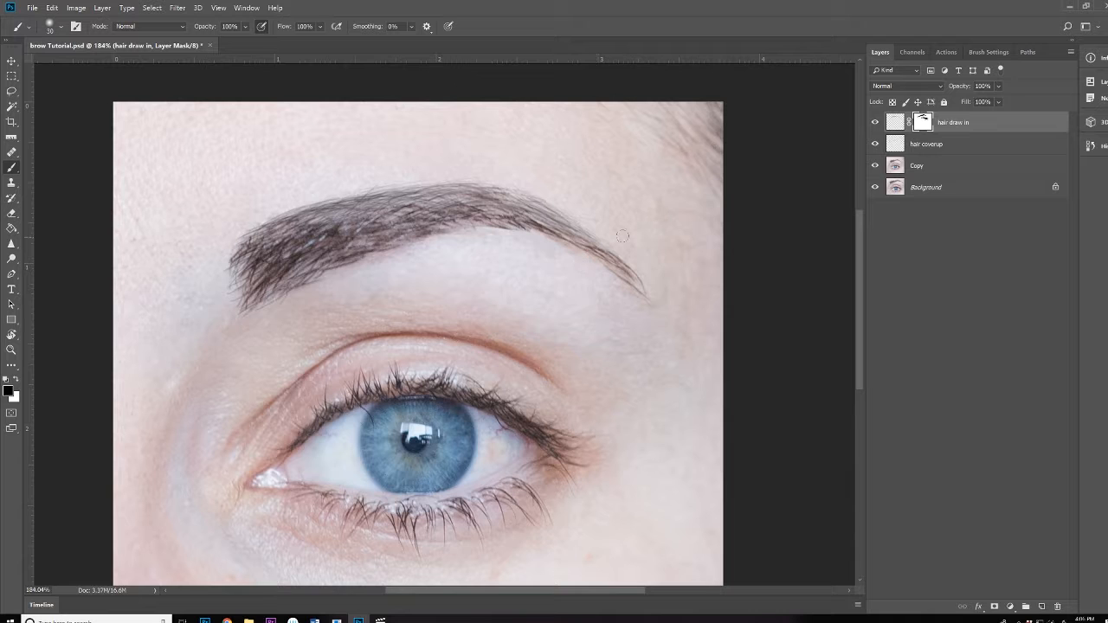
pyautogui.moveTo(518, 242)
pyautogui.mouseDown()
pyautogui.moveTo(442, 250)
pyautogui.moveTo(510, 248)
pyautogui.mouseUp()
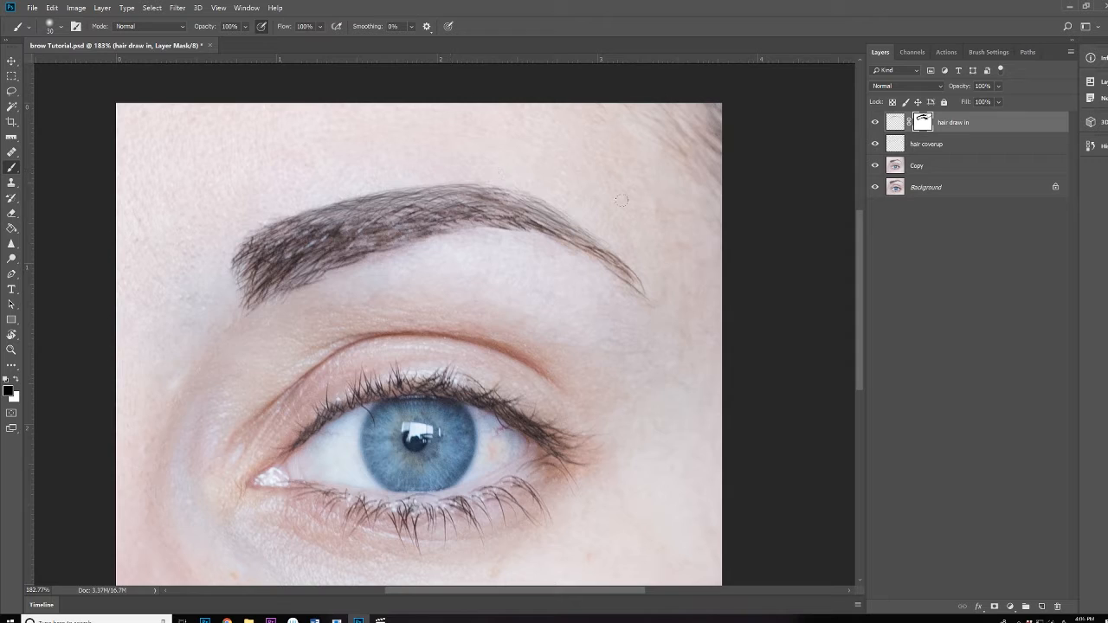
pyautogui.keyDown('alt'); pyautogui.click(503, 305); pyautogui.keyUp('alt')
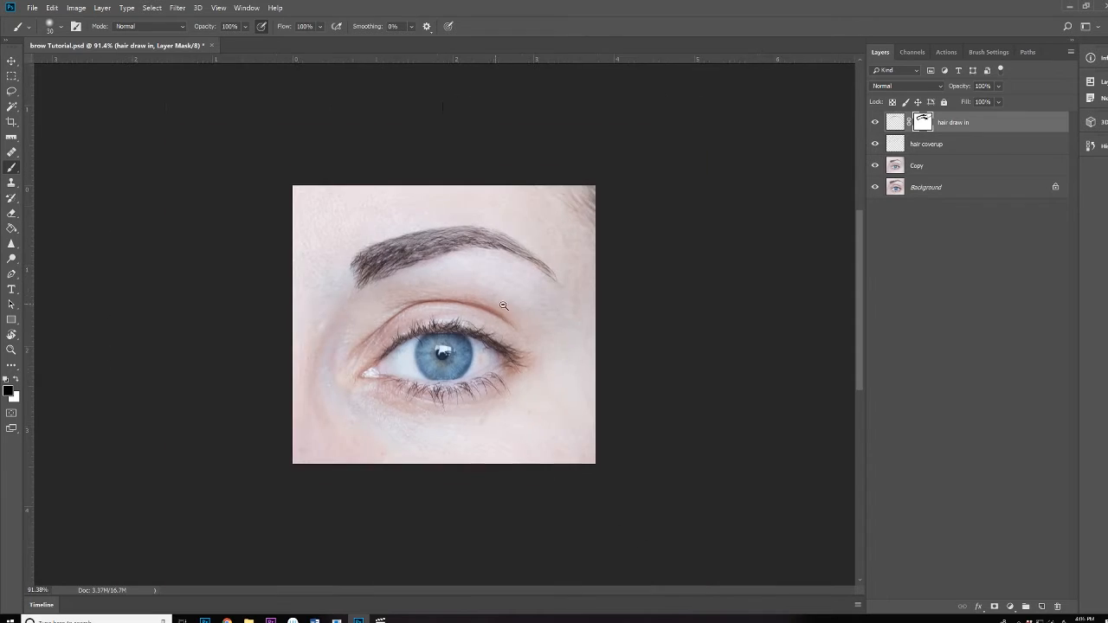
pyautogui.keyDown('alt'); pyautogui.click(876, 165); pyautogui.keyUp('alt')
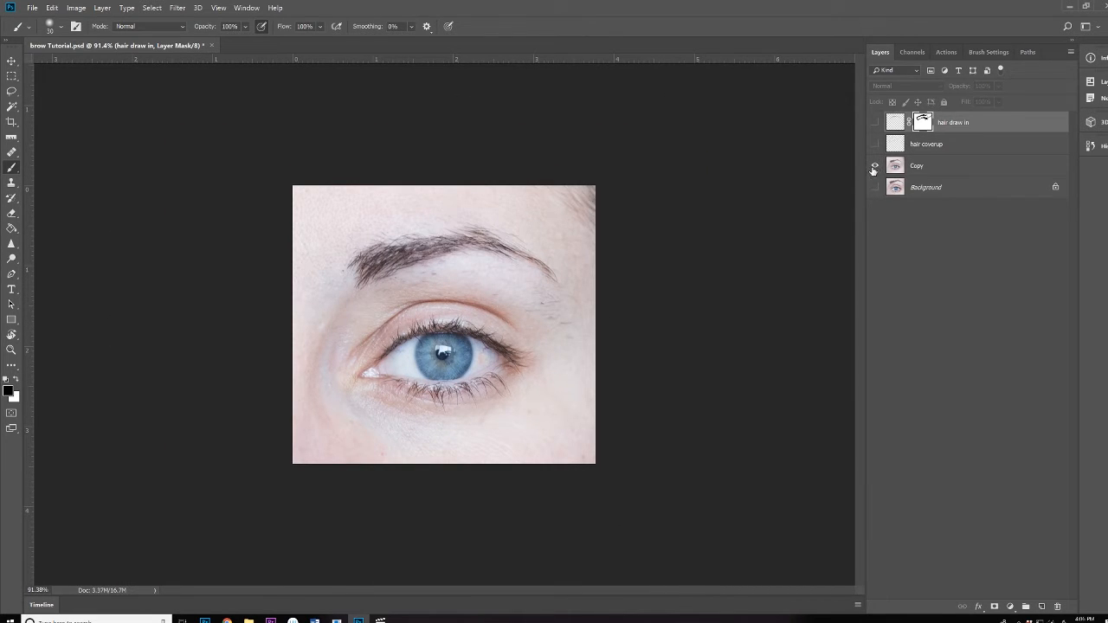
pyautogui.keyDown('alt'); pyautogui.click(876, 165); pyautogui.keyUp('alt')
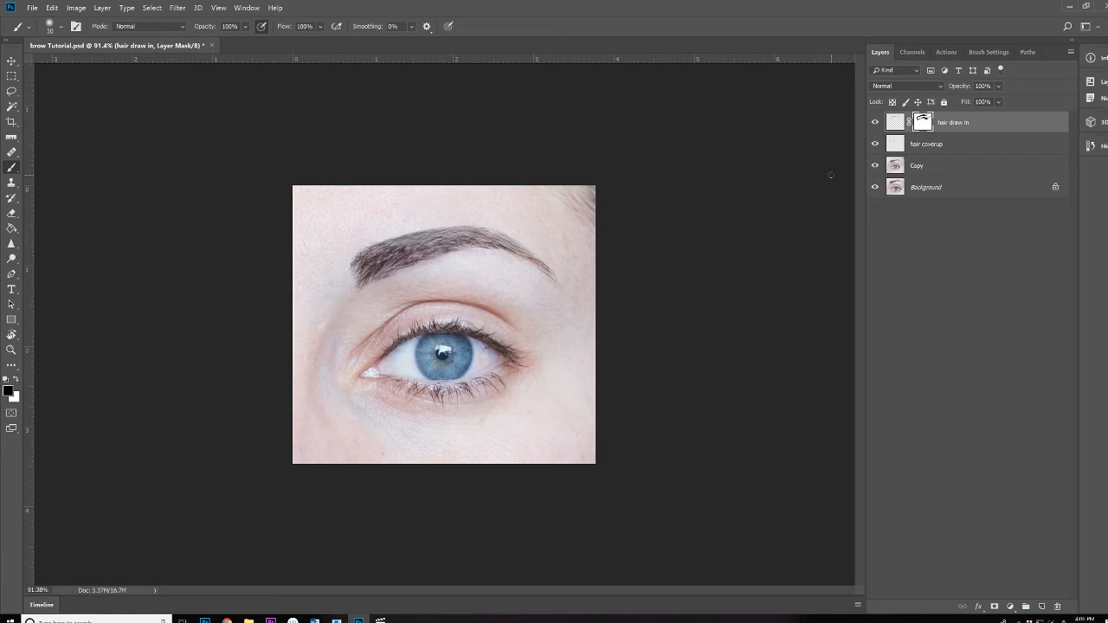